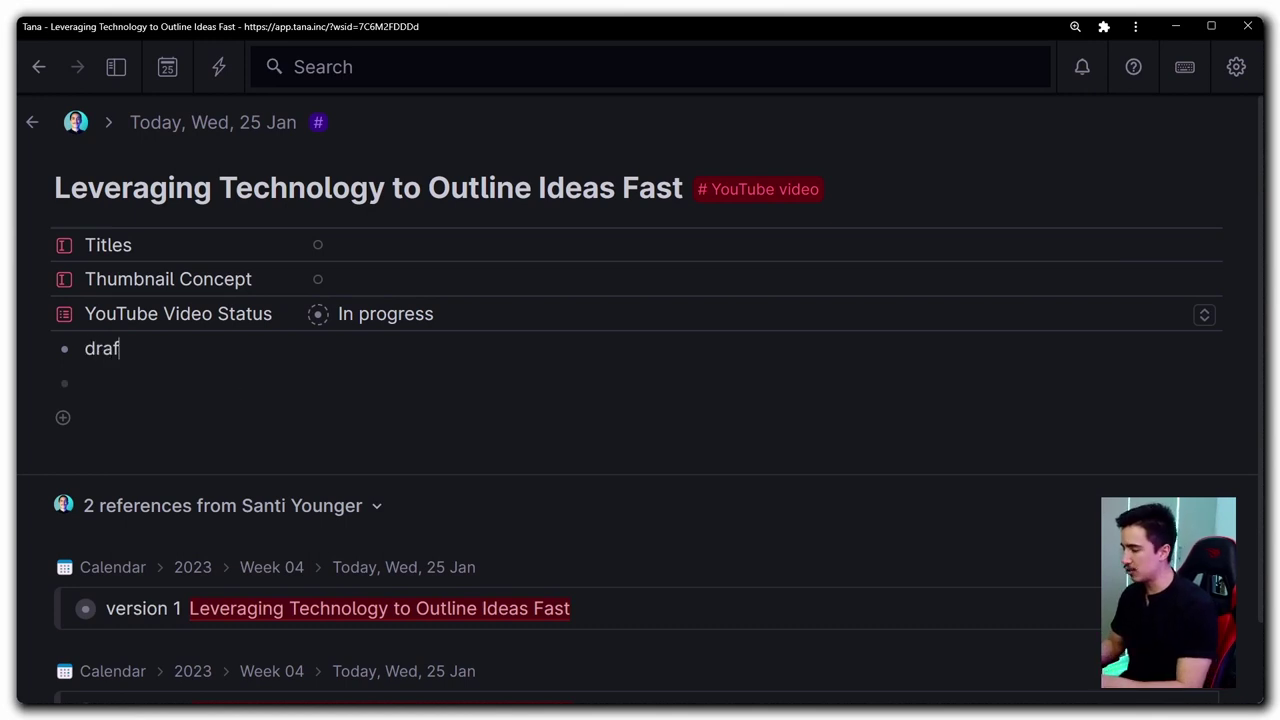
Step: Under 'draft 1 - TTS', add a child bullet and dictate a paragraph about text-to-speech with Win+H
key(Return)
key(Tab)
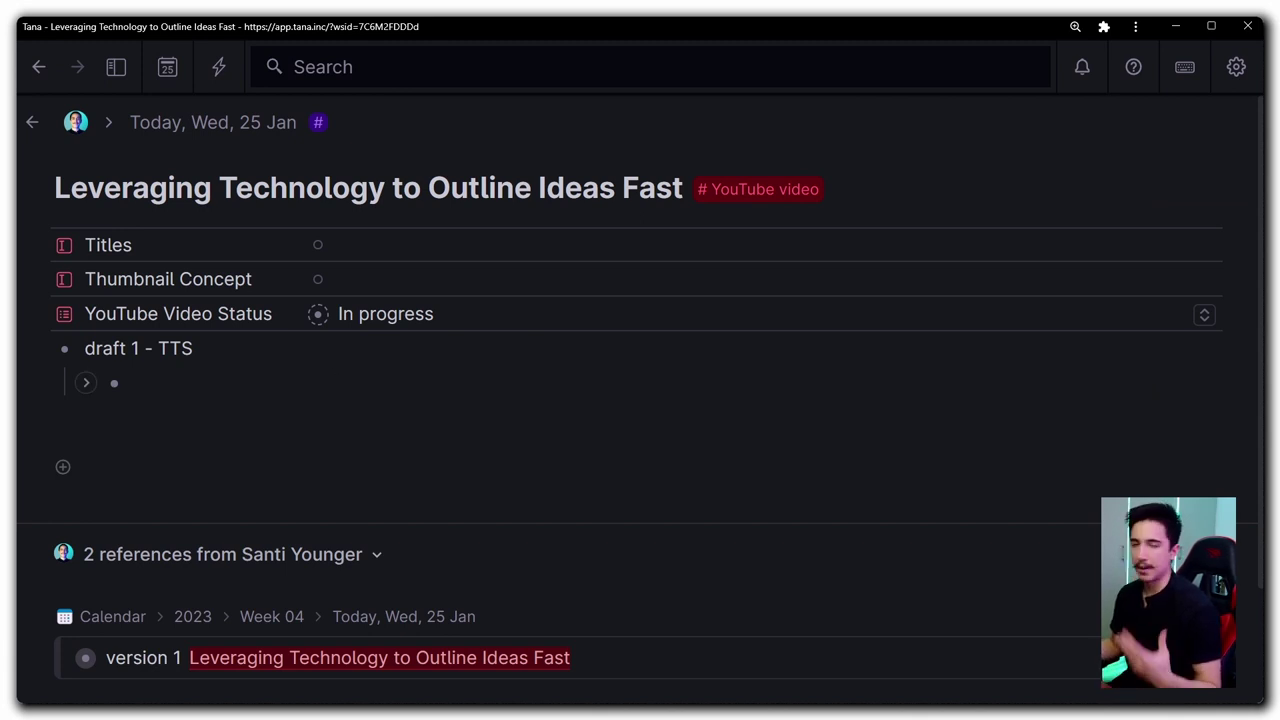
key(super+h)
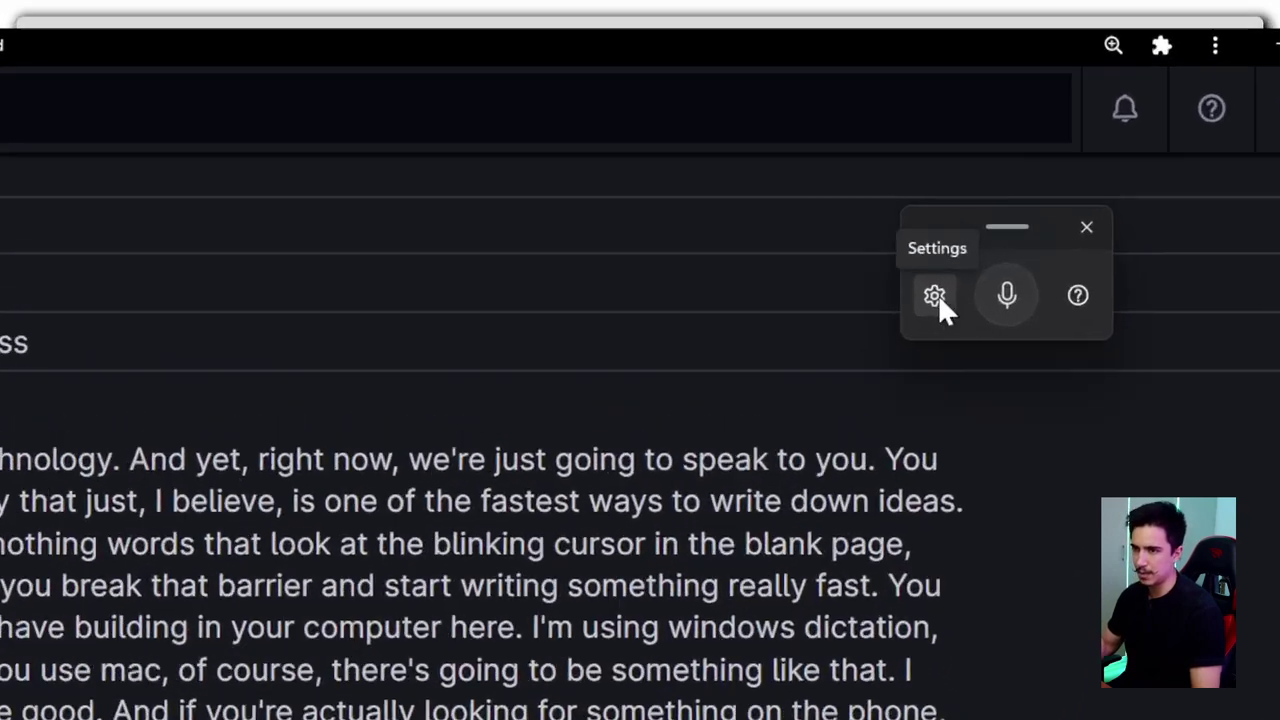
Step: Check the voice typing settings, then stop dictation
click(968, 176)
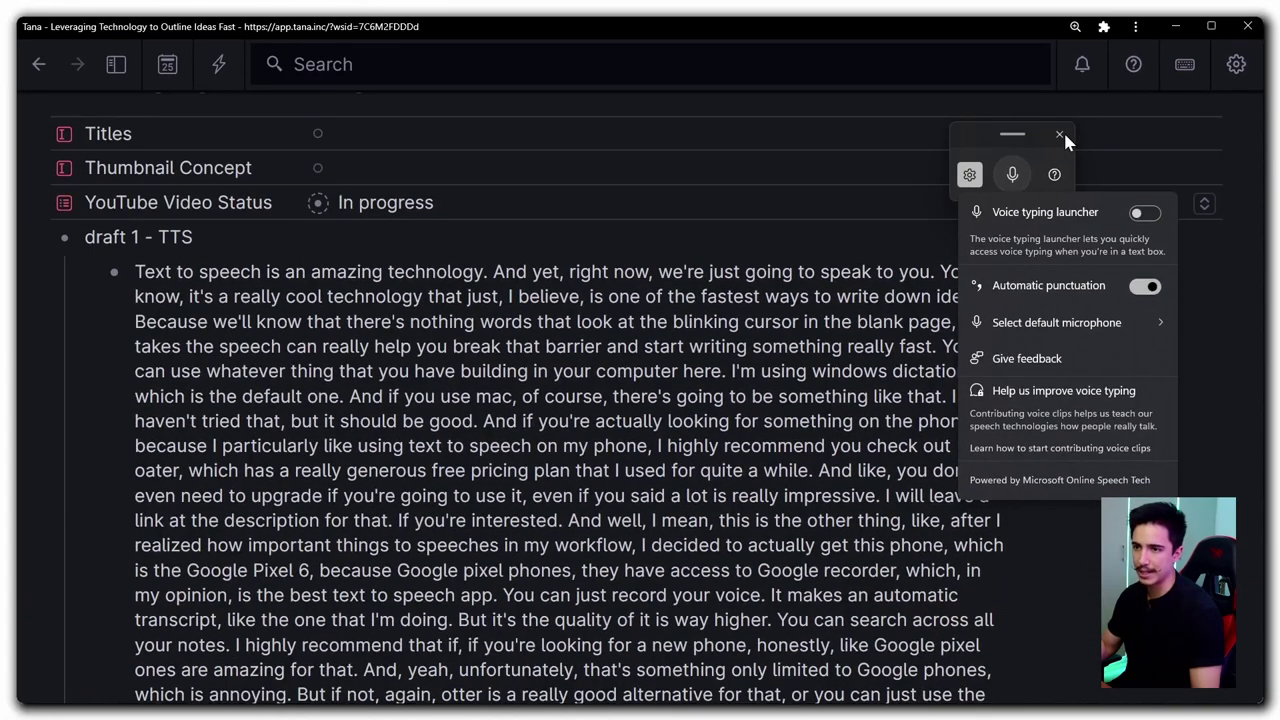
click(1064, 137)
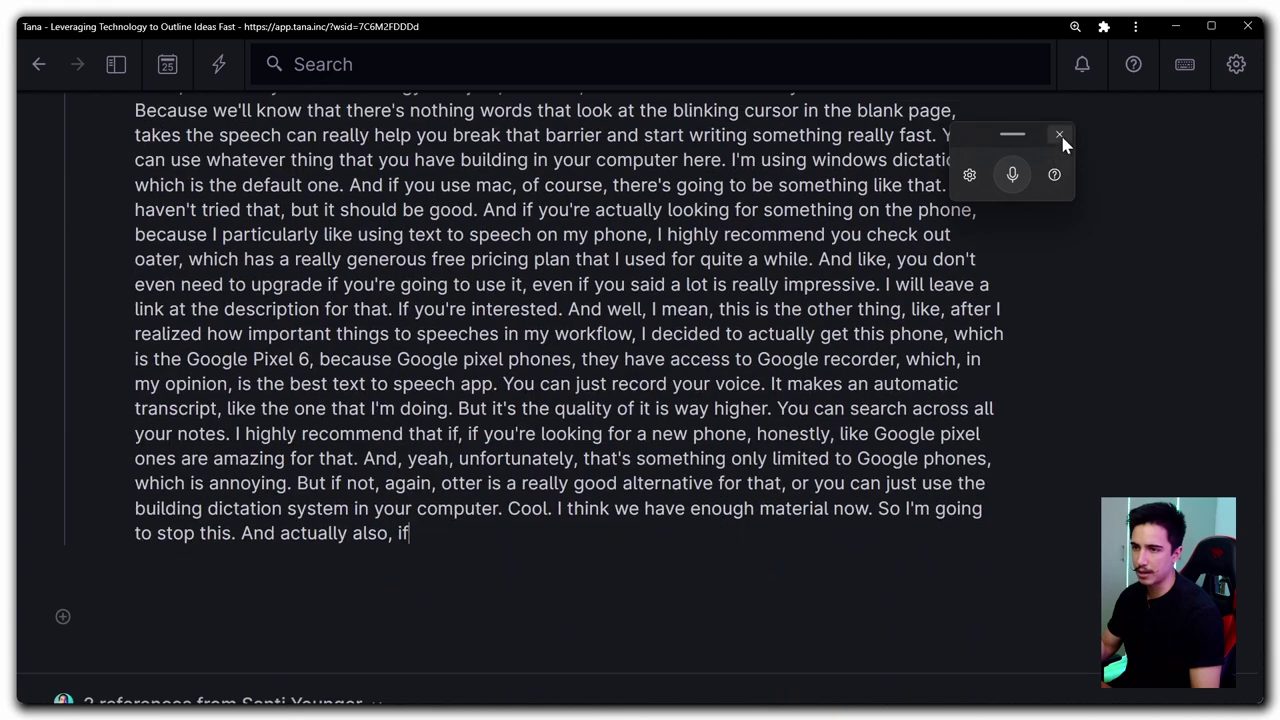
click(1060, 135)
Step: Copy the whole dictated paragraph and switch to the ChatGPT chat
key(ctrl+a)
key(ctrl+c)
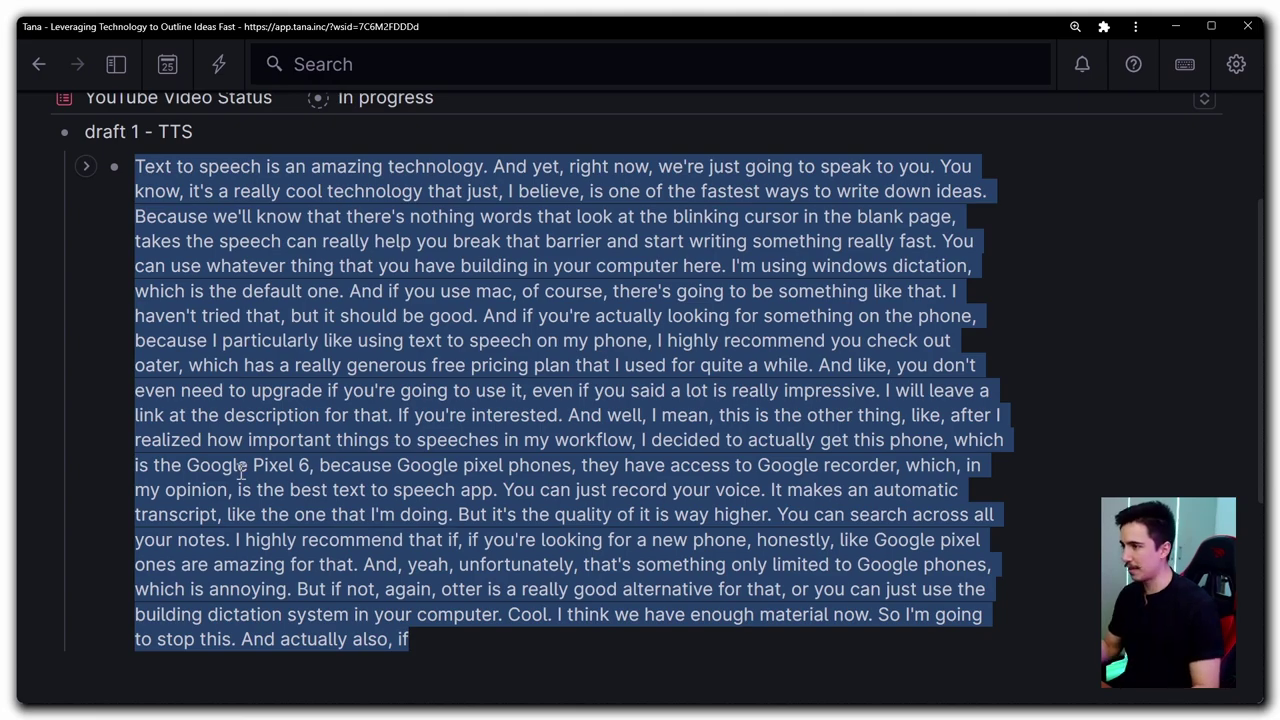
key(alt+Tab)
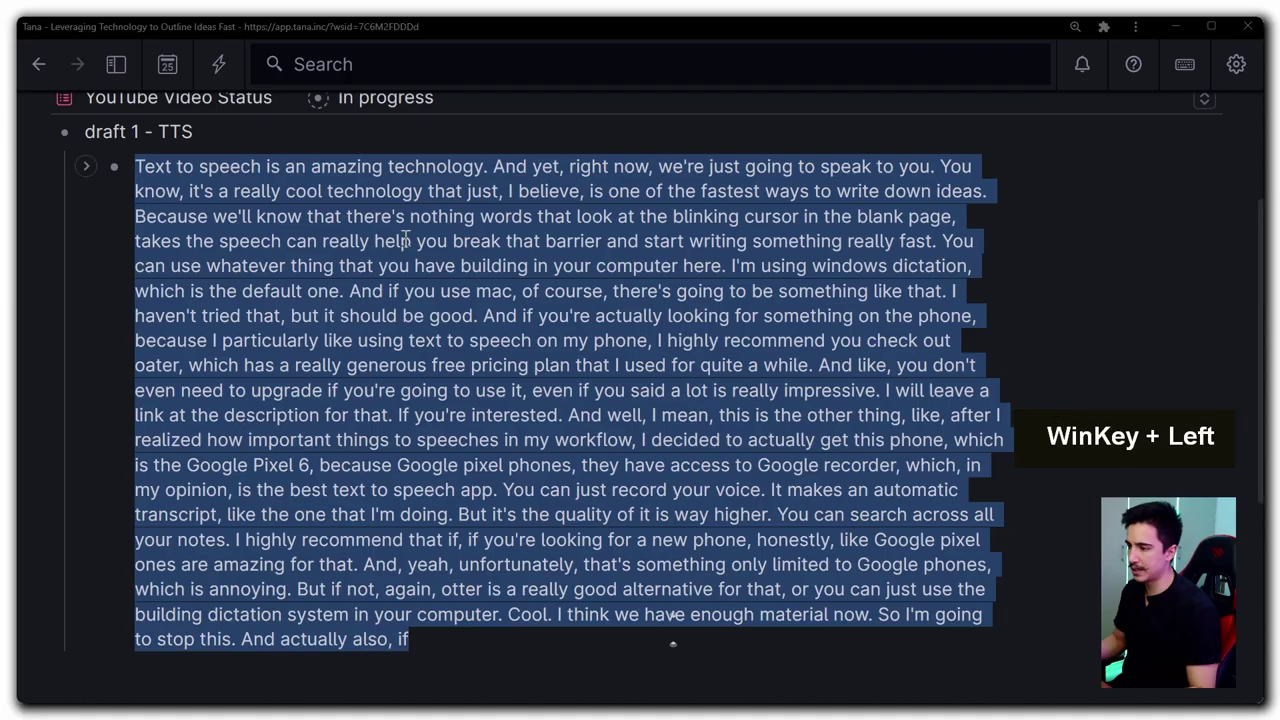
Step: Paste the transcript after 'correct grammar in the following text:', send it, and select the corrected reply
key(ctrl+c)
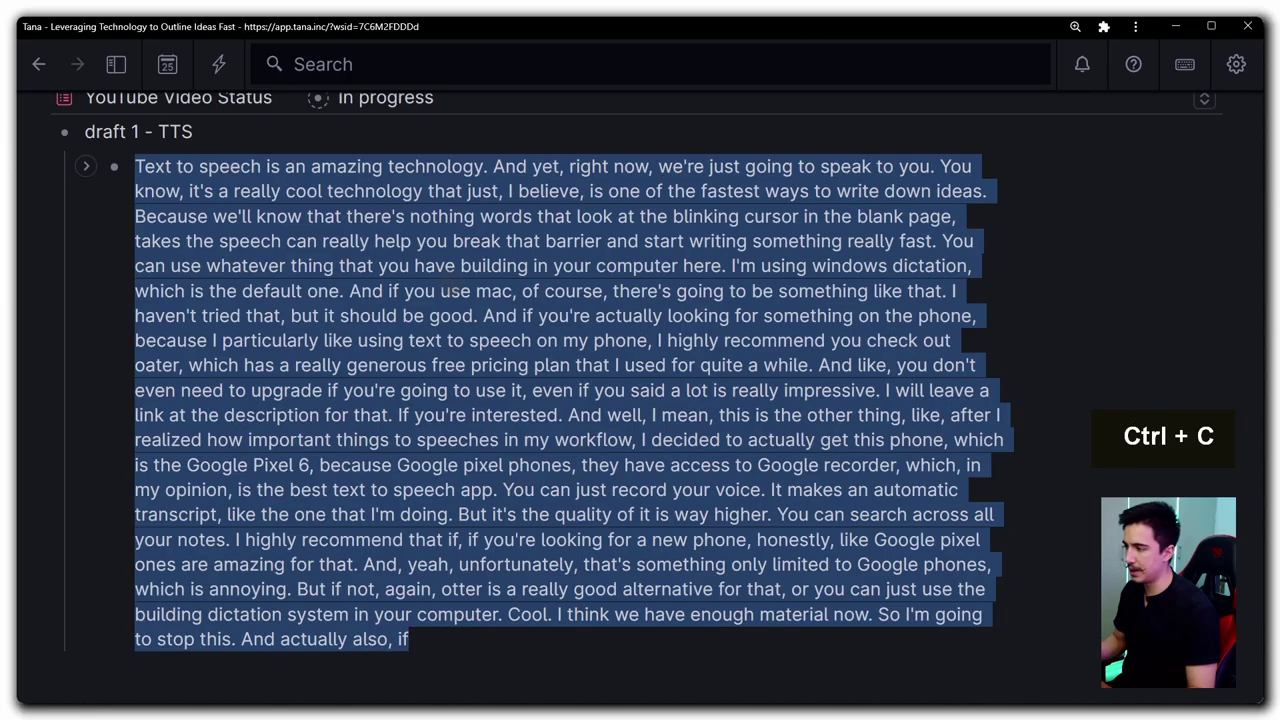
key(super+Right)
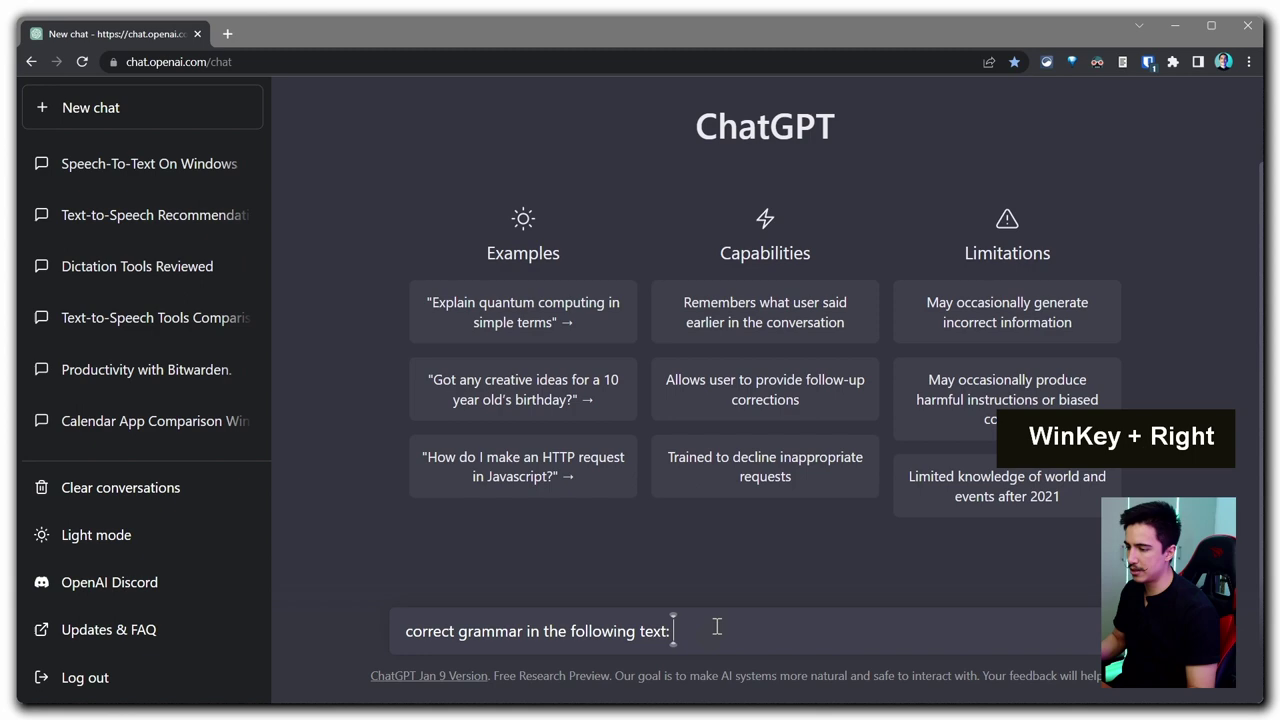
key(ctrl+v)
key(Return)
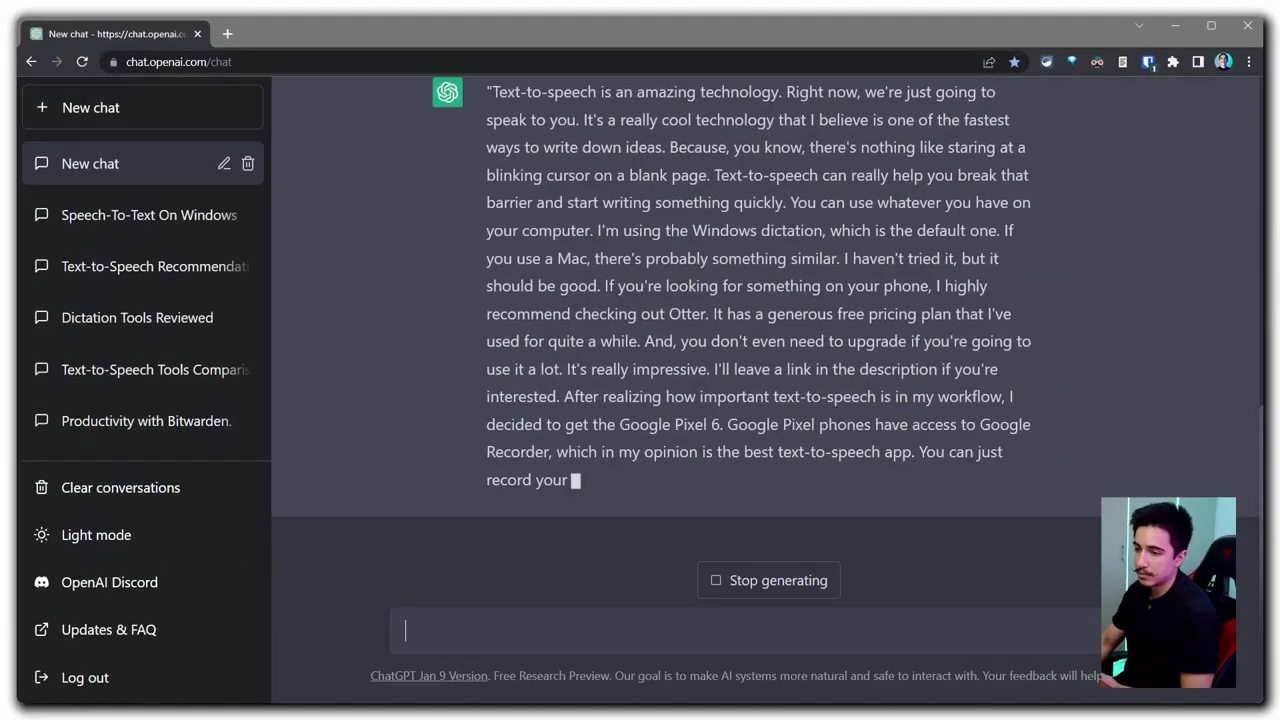
scroll(800, 460, up, 1)
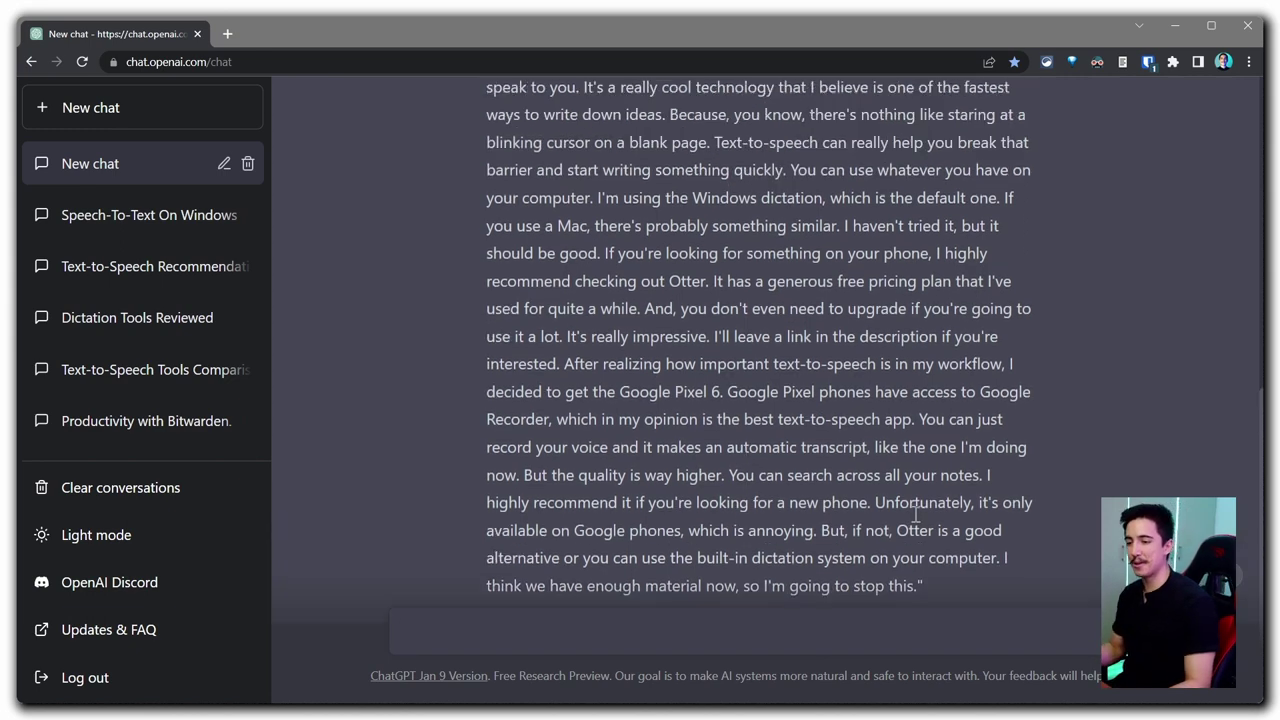
drag(966, 592, 663, 434)
Step: Paste ChatGPT's corrected paragraph under 'draft 2 - Chat GPT grammar correction' in Tana
key(alt+Tab)
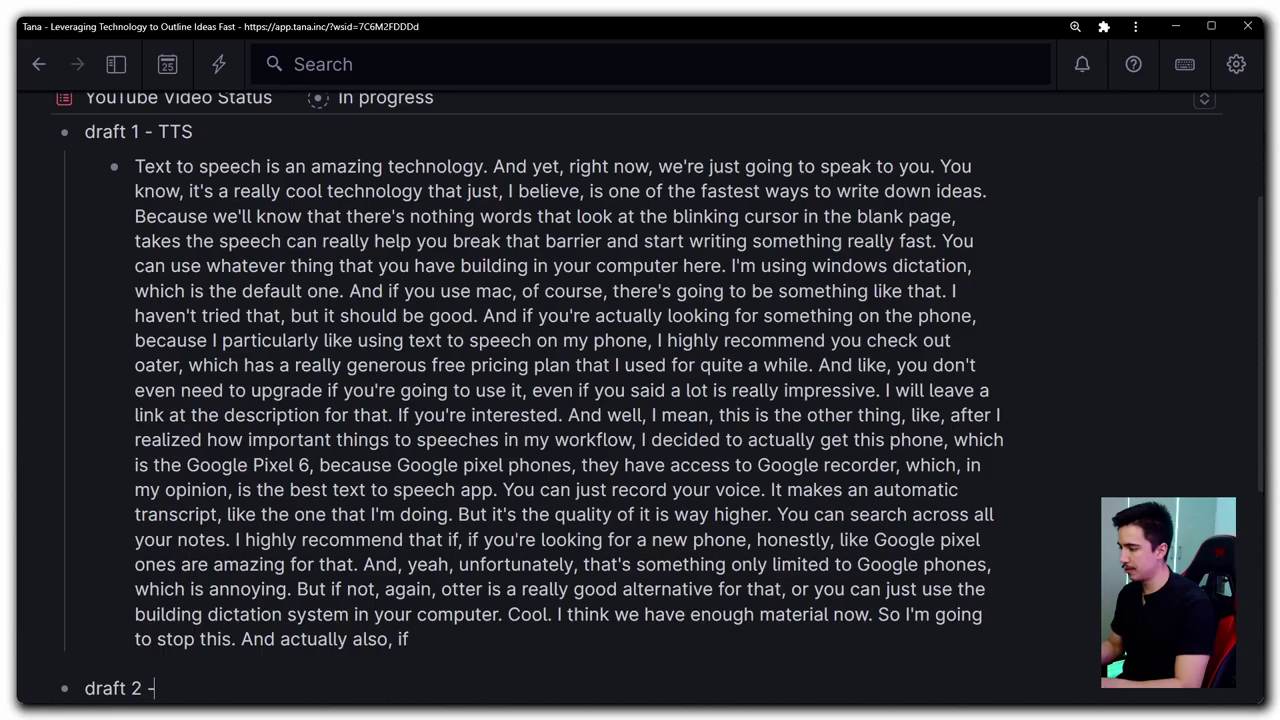
key(ctrl+minus)
key(ctrl+v)
Step: Collapse the 'draft 1 - TTS' bullet so its dictated text is hidden
scroll(340, 600, down, 4)
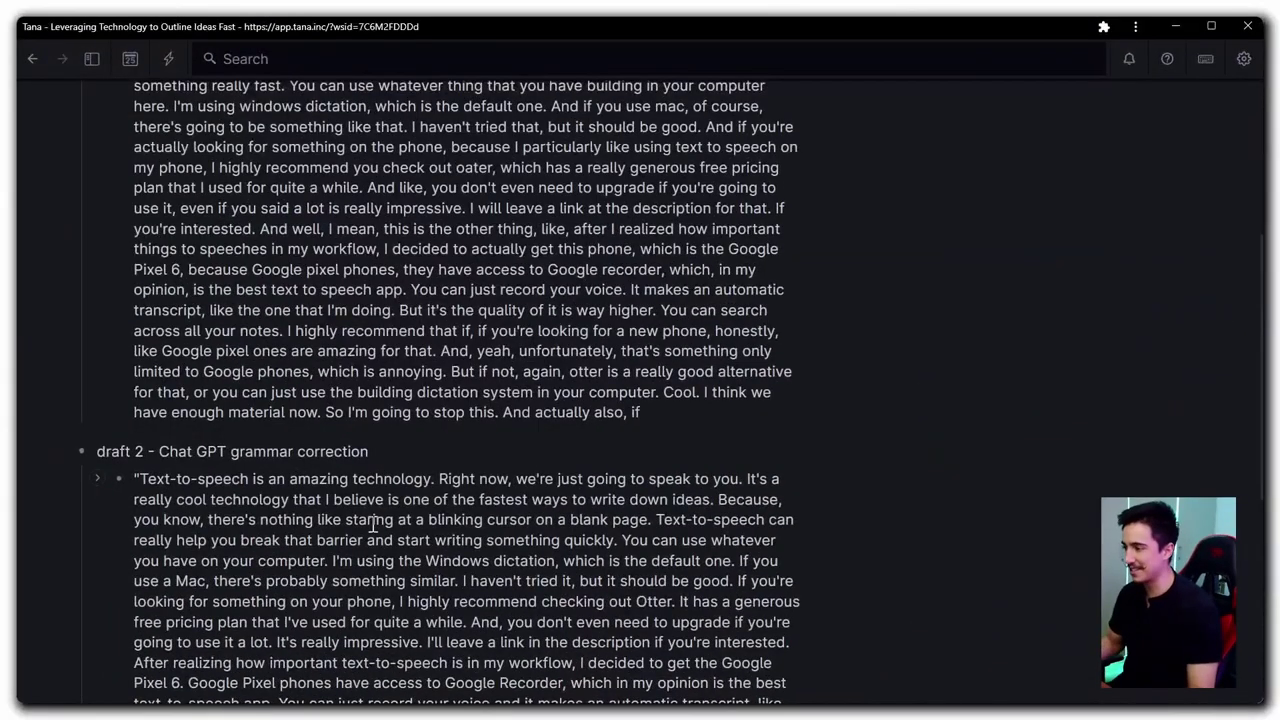
scroll(373, 523, up, 3)
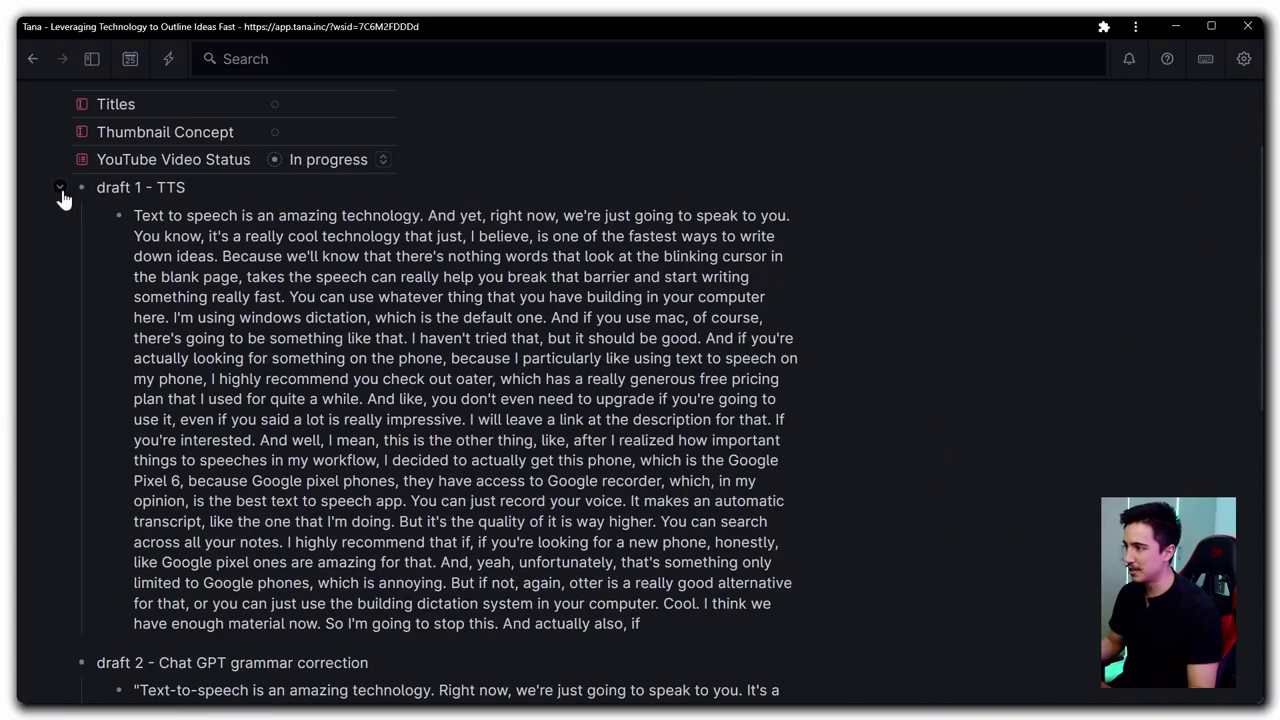
scroll(145, 365, down, 6)
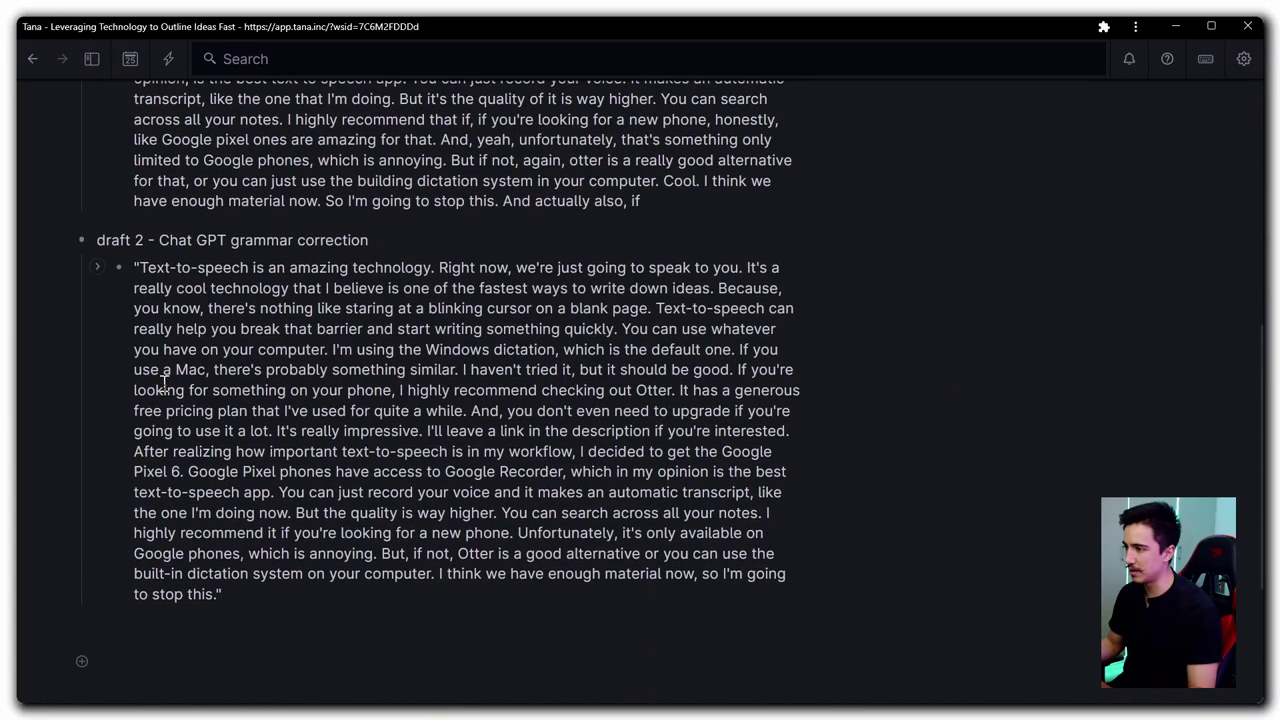
scroll(163, 385, up, 8)
click(60, 340)
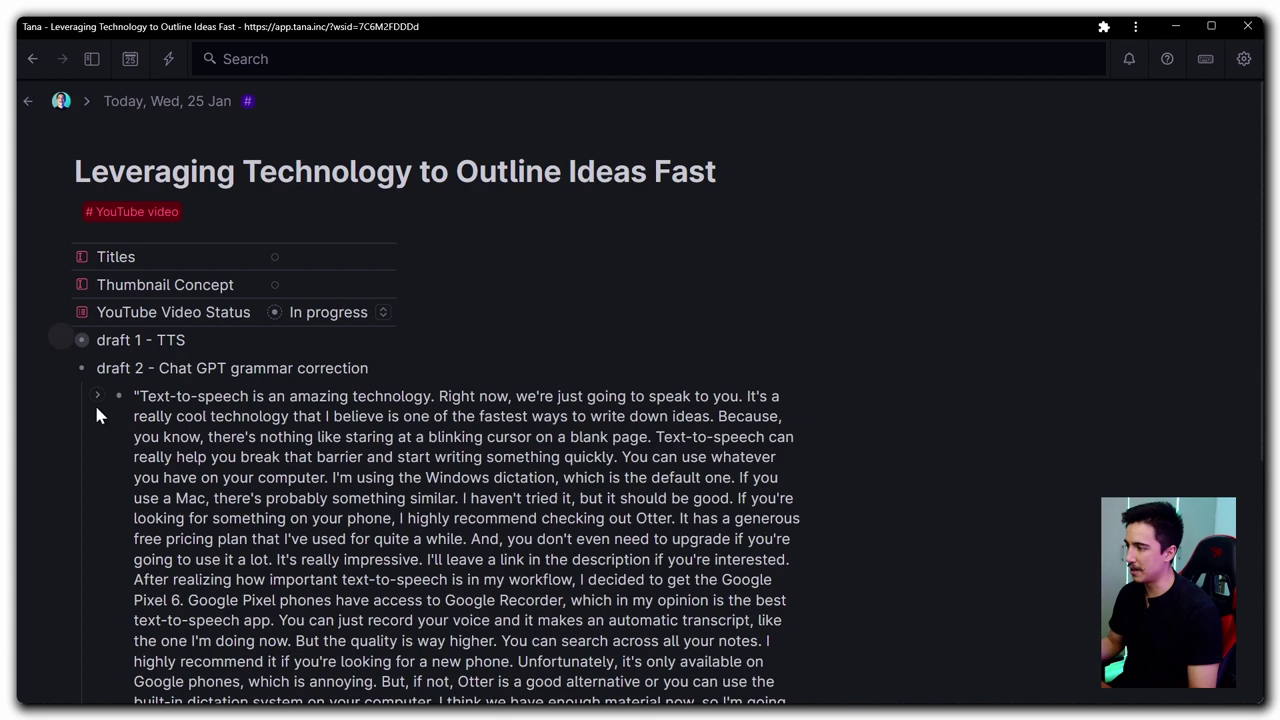
scroll(90, 405, down, 1)
ctrl+scroll(235, 405, up, 3)
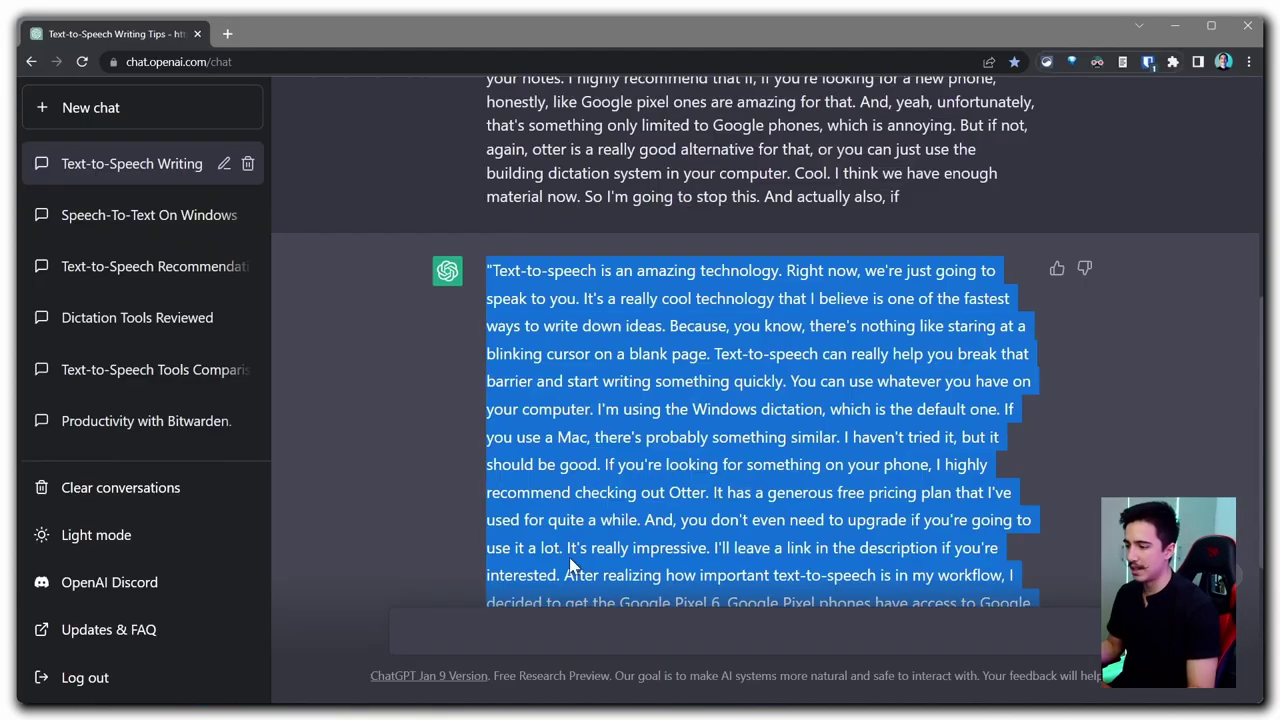
Step: Send ChatGPT the request 'make bullet points out of the previous text'
scroll(575, 580, down, 3)
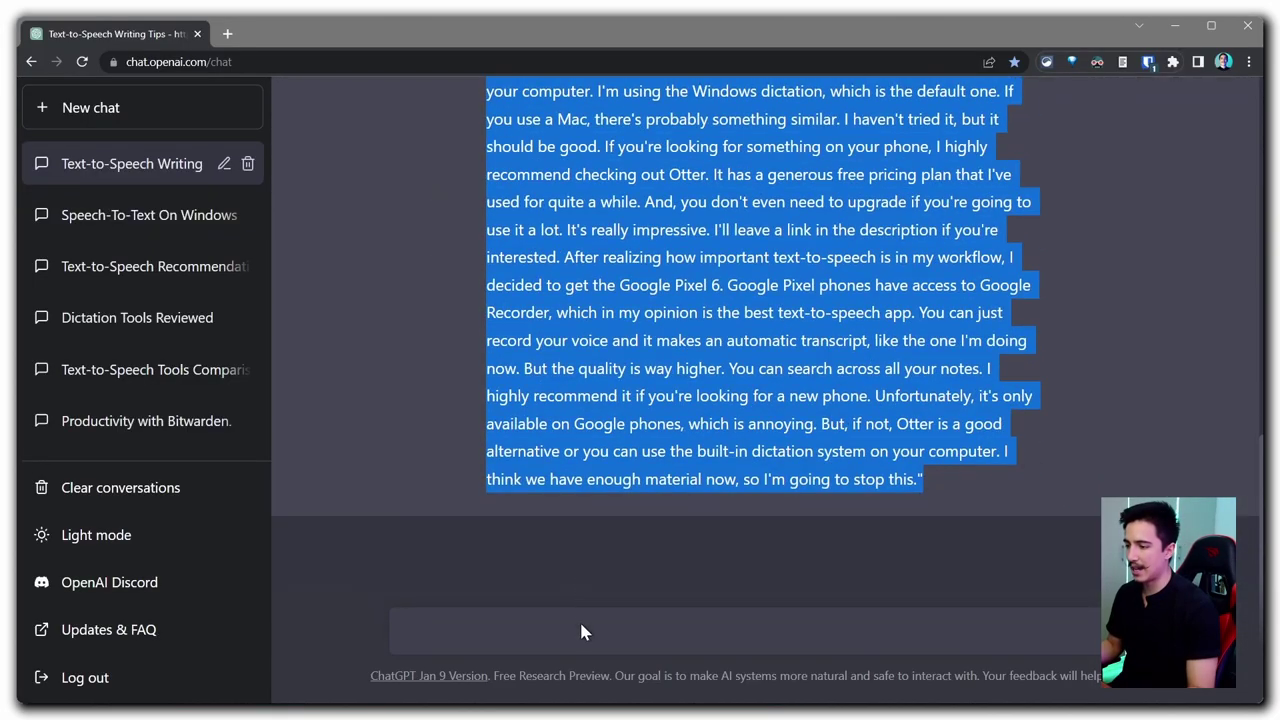
click(583, 627)
key(ctrl+v)
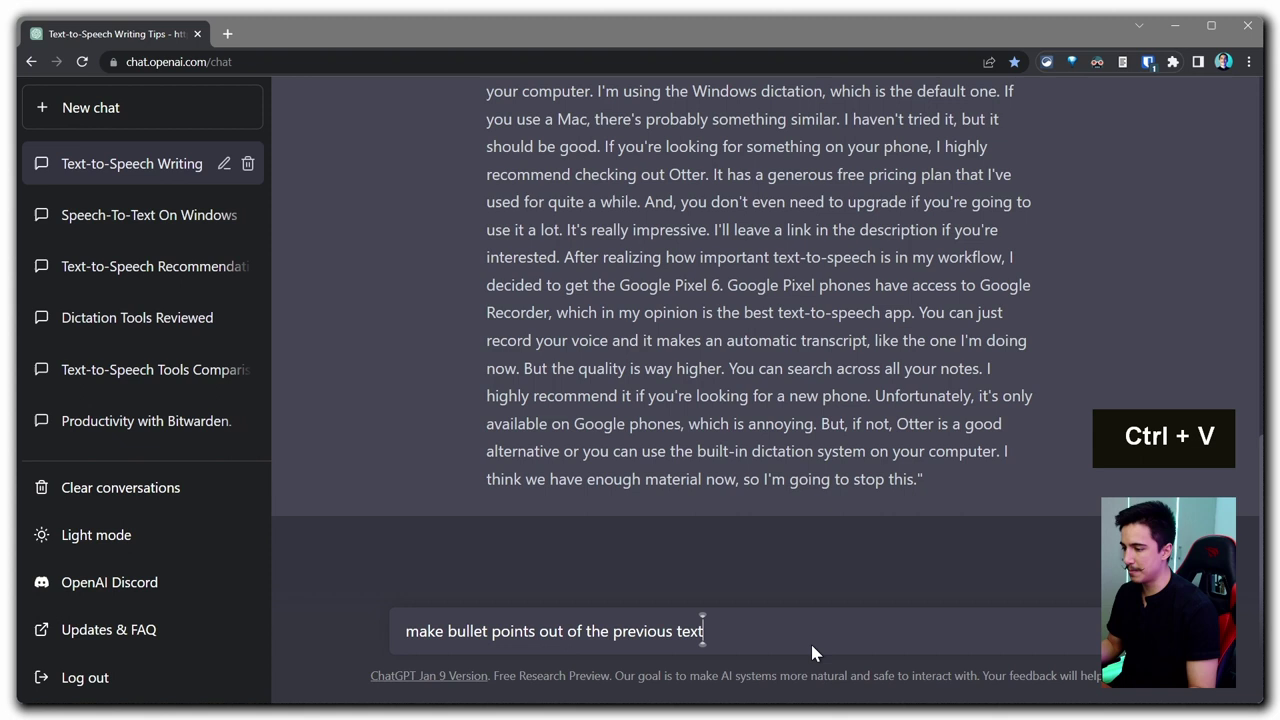
key(Return)
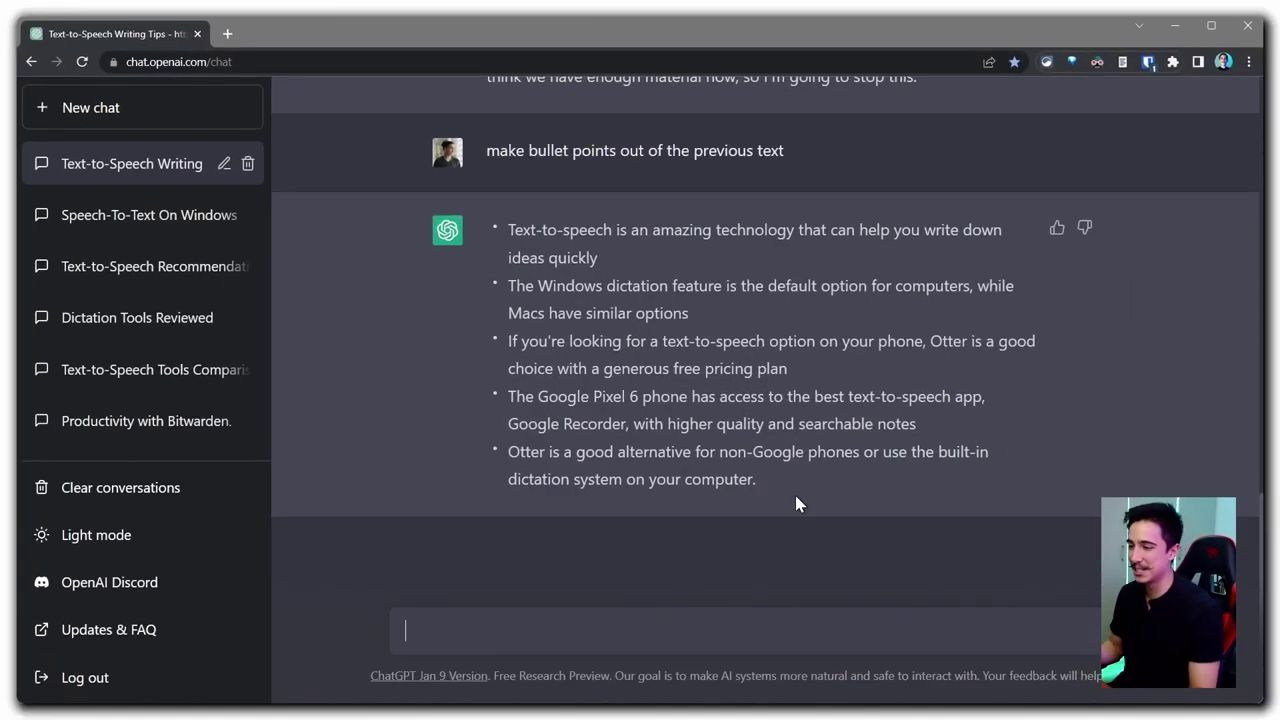
Step: Add a 'draft 3 - Chat GPT bullets' bullet in Tana holding ChatGPT's five bullet points
drag(794, 503, 491, 227)
key(ctrl+c)
key(super+Left)
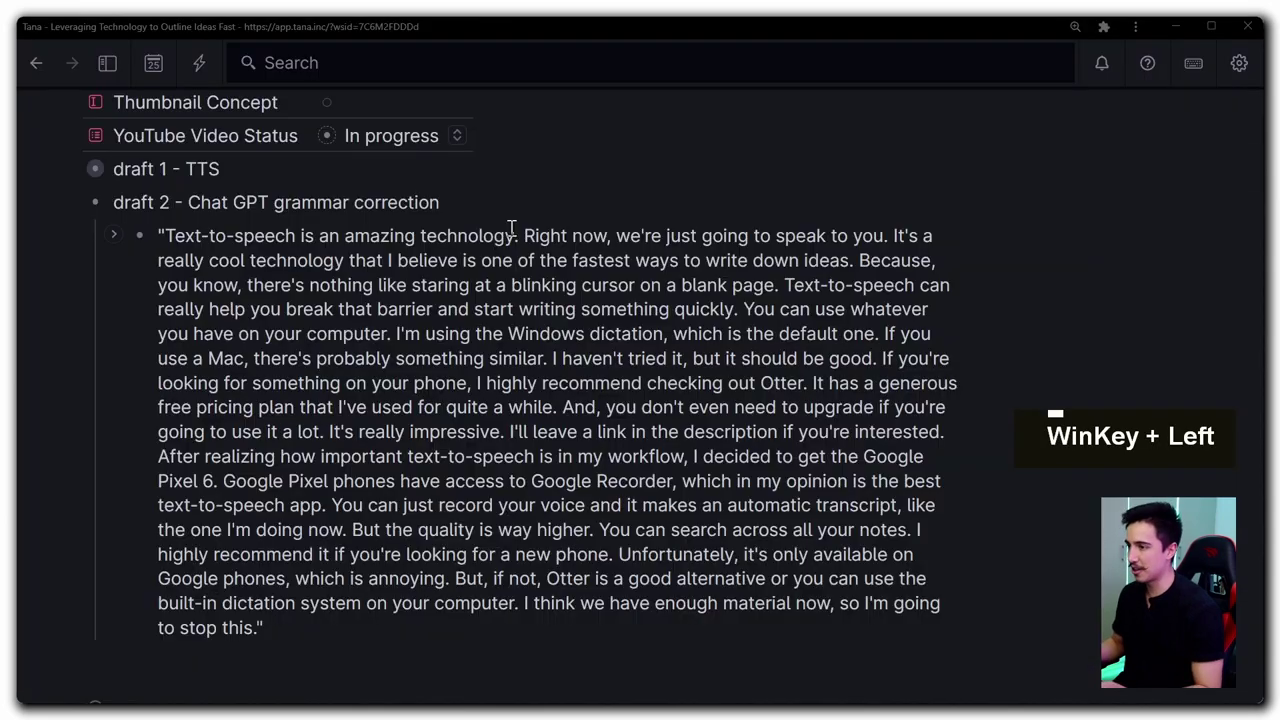
key(Return)
key(shift+Tab)
text(draft 3 - )
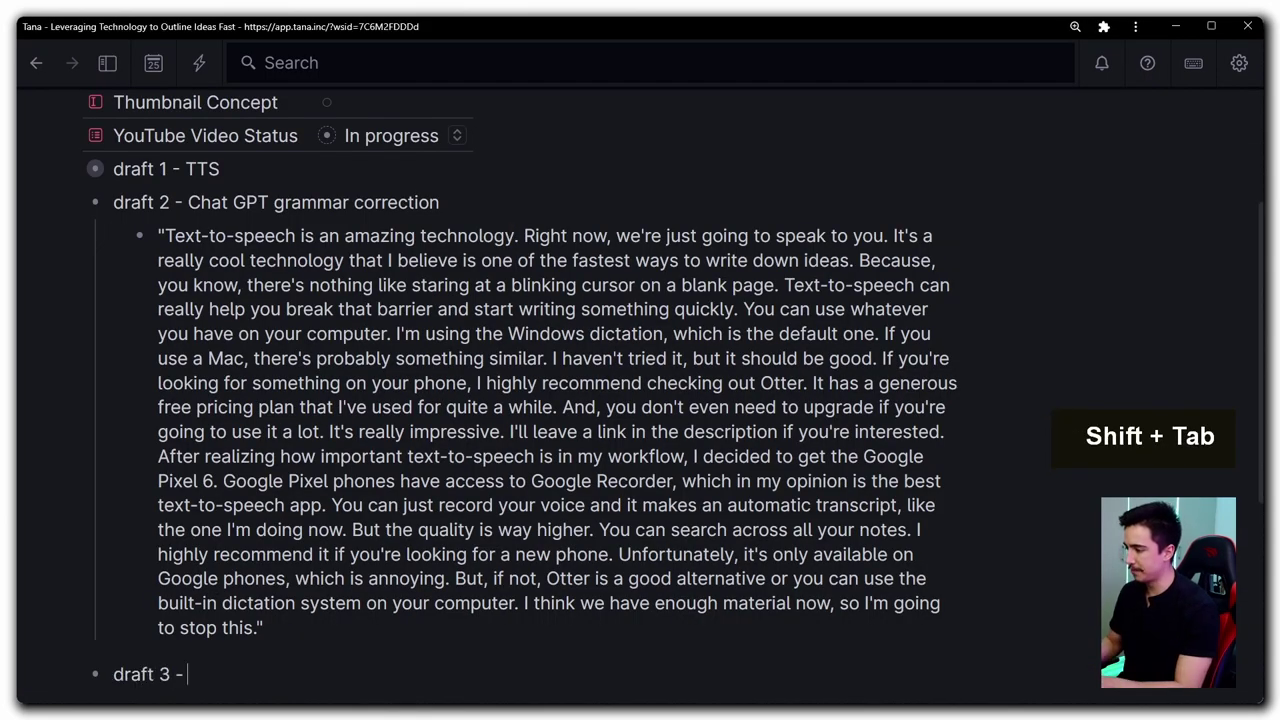
text(Chat GPT bullets)
key(Return)
key(Tab)
key(ctrl+v)
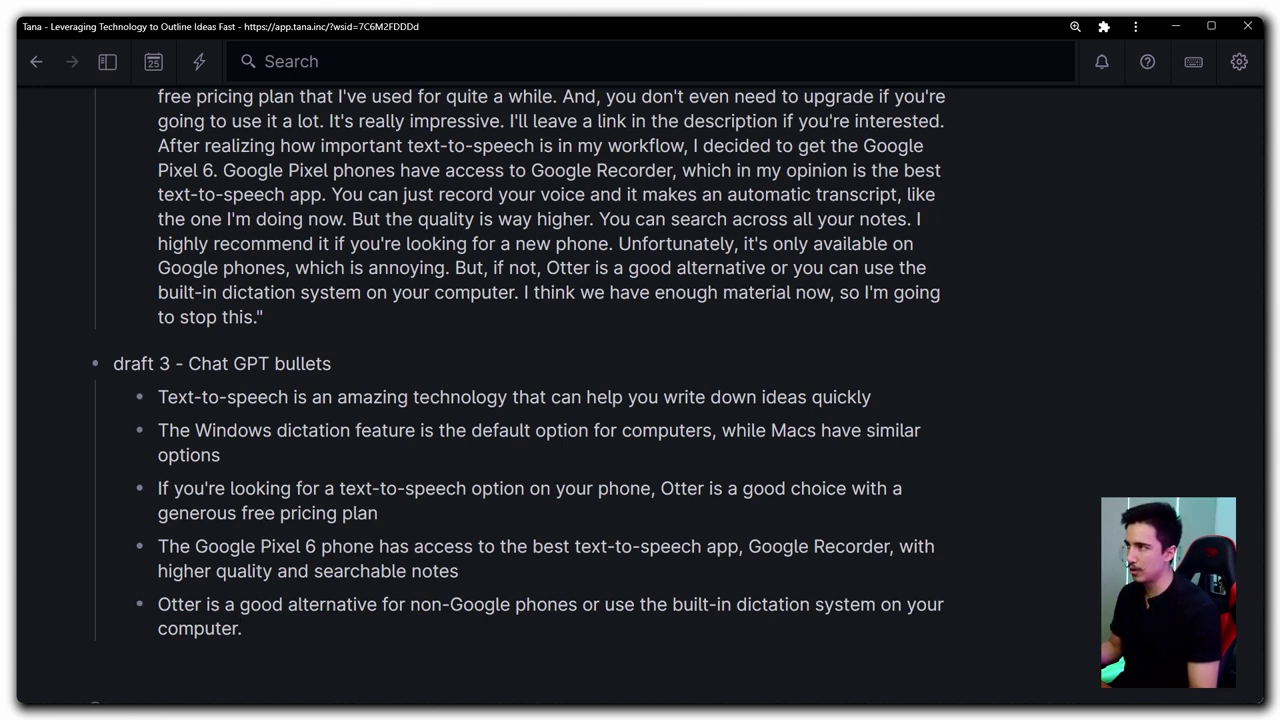
Step: Ask ChatGPT to 'make more bullet points' and copy the longer bullet list
key(super+Right)
text(make more bullet points)
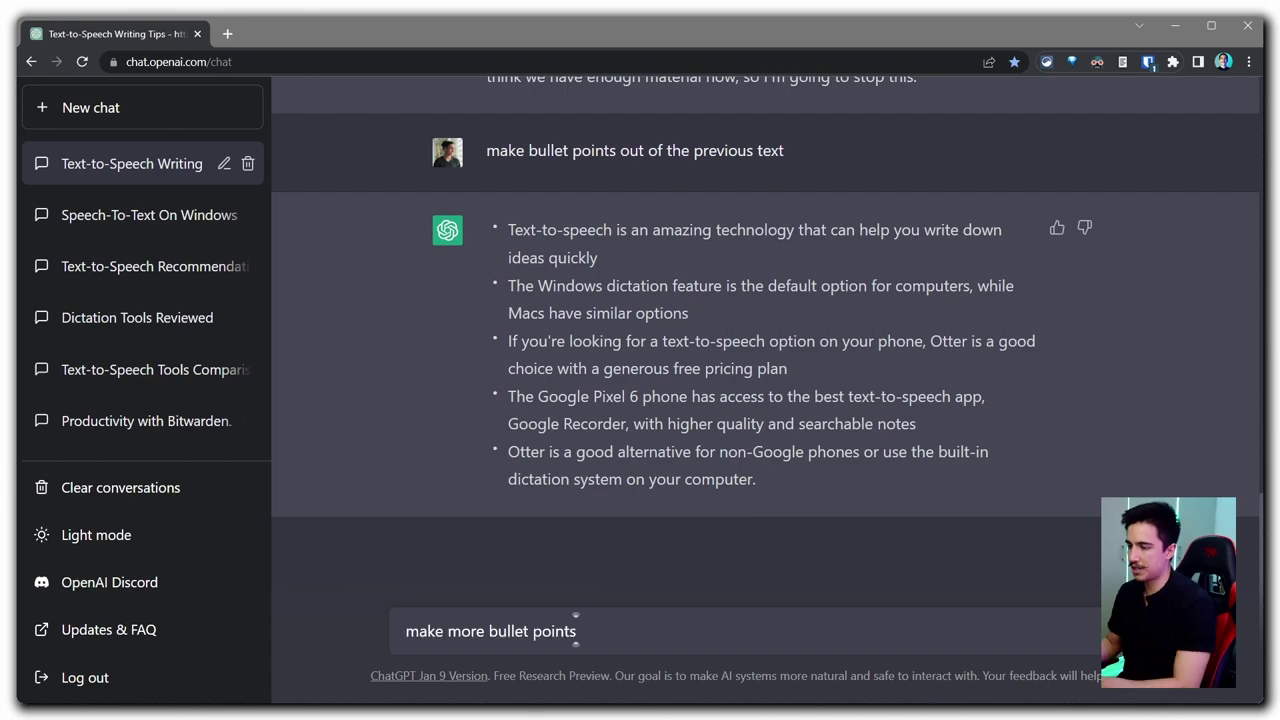
key(Return)
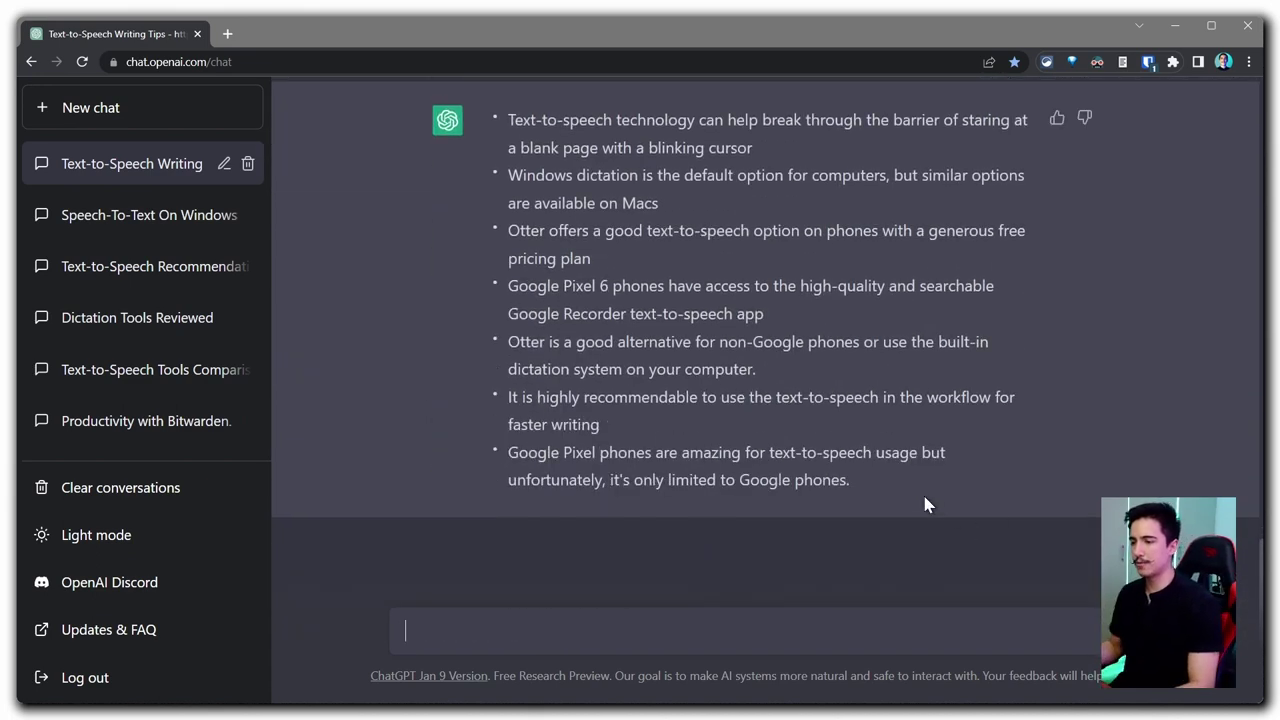
drag(925, 505, 562, 132)
key(ctrl+c)
key(super+Left)
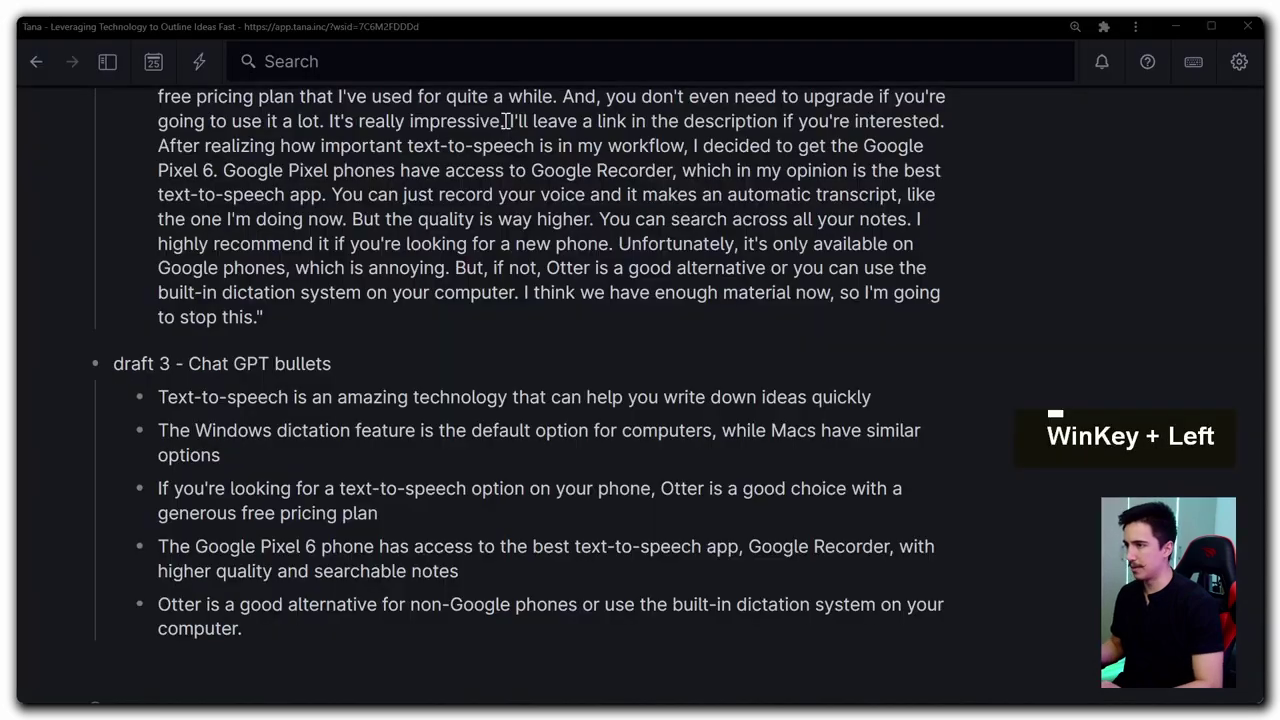
Step: Replace the old five bullets under draft 3 with the new seven-bullet list, indented
drag(483, 655, 272, 405)
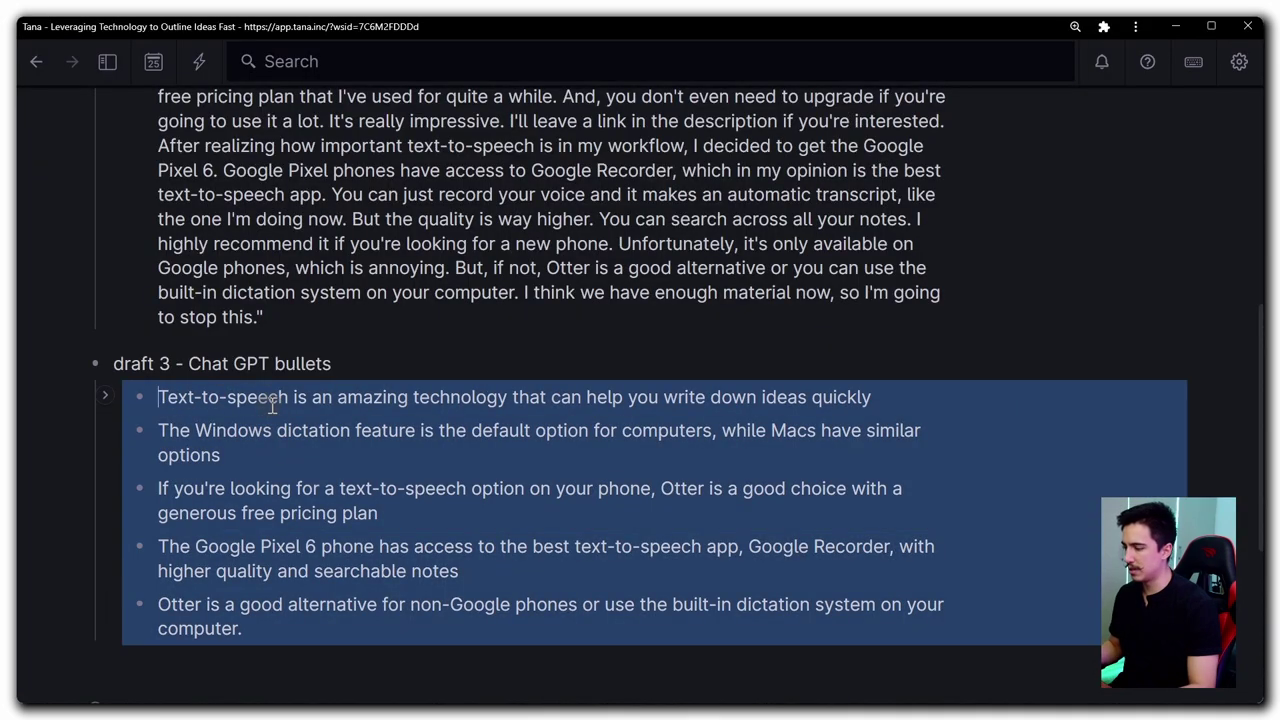
key(BackSpace)
key(ctrl+v)
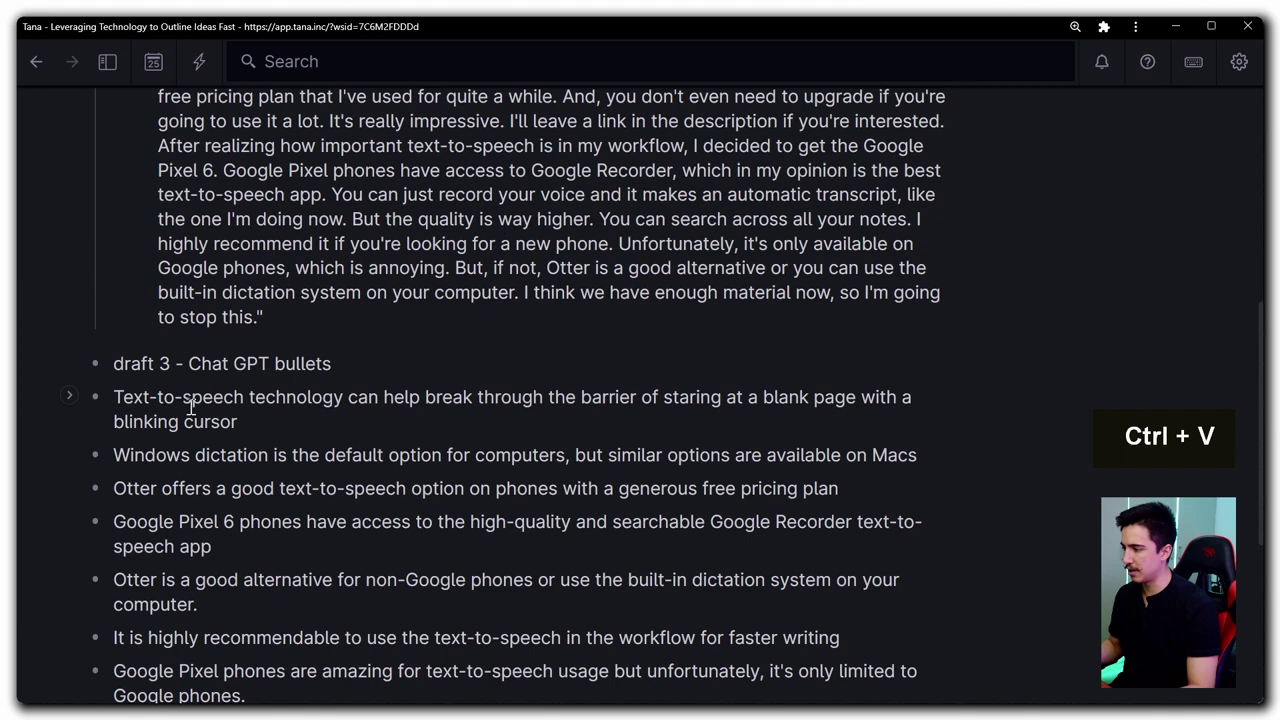
key(Tab)
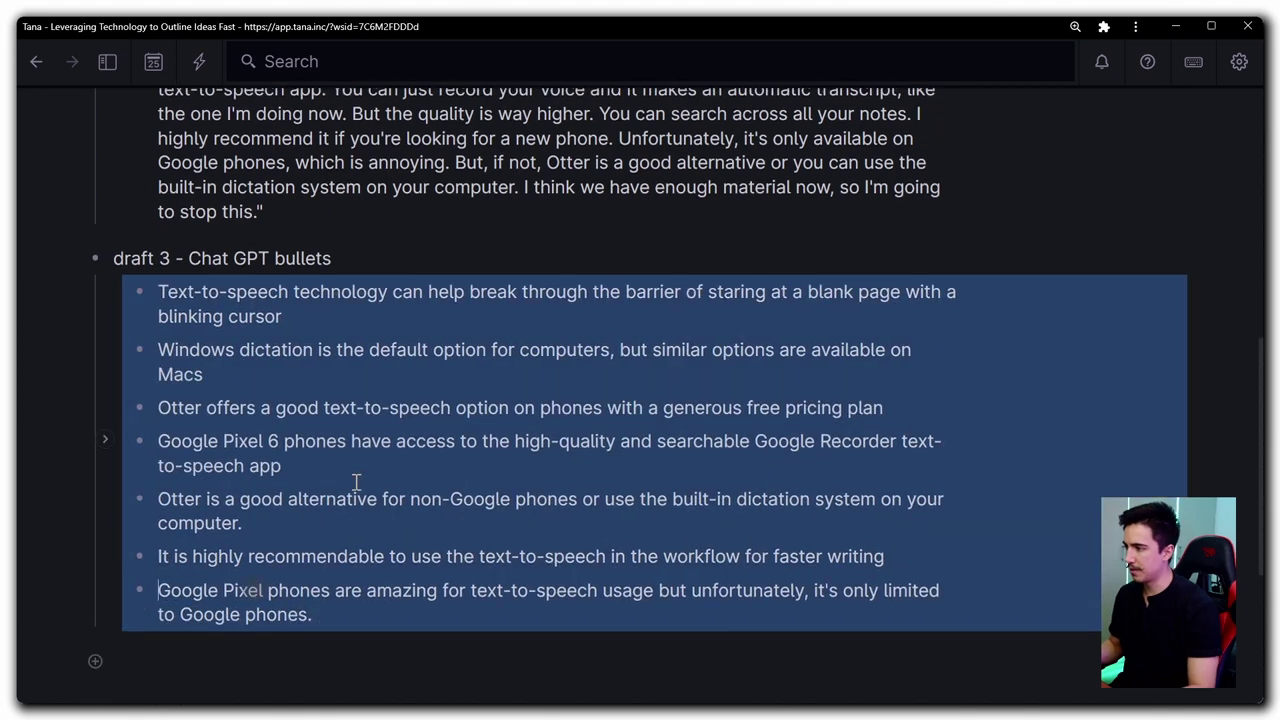
click(505, 261)
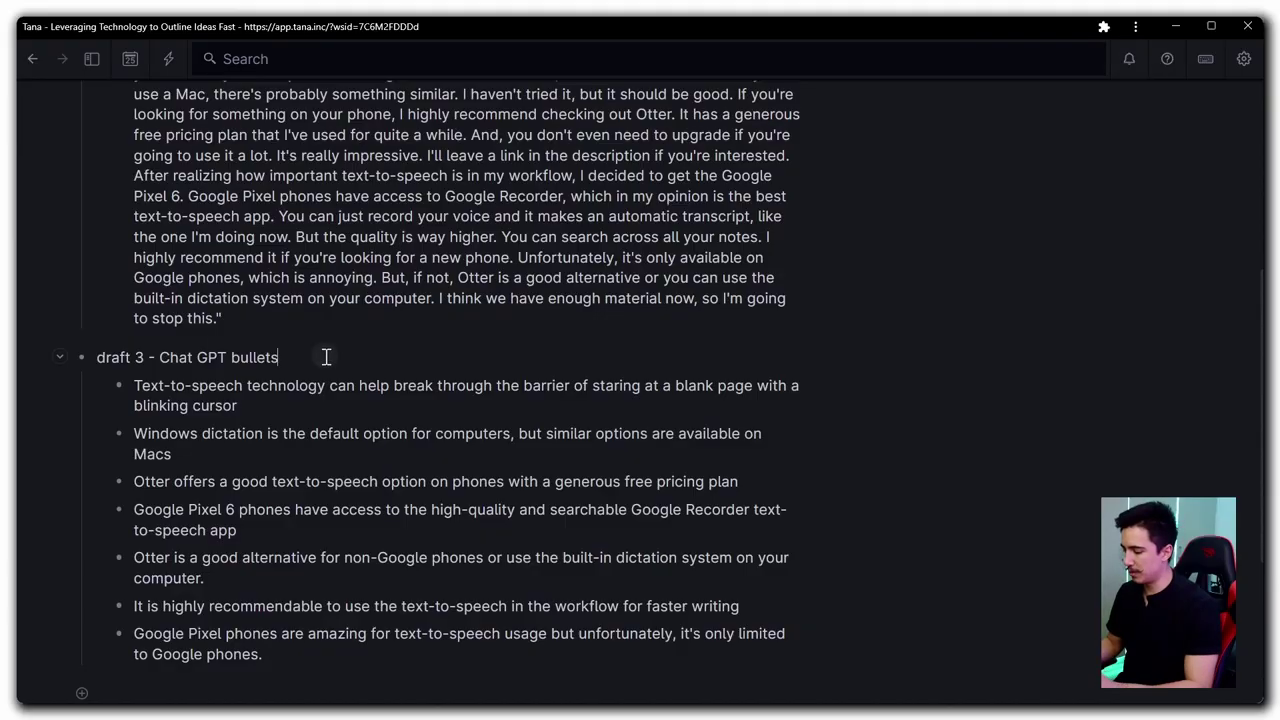
Step: Add an introduction heading and nest the Text-to-speech and Windows dictation bullets under it
key(Return)
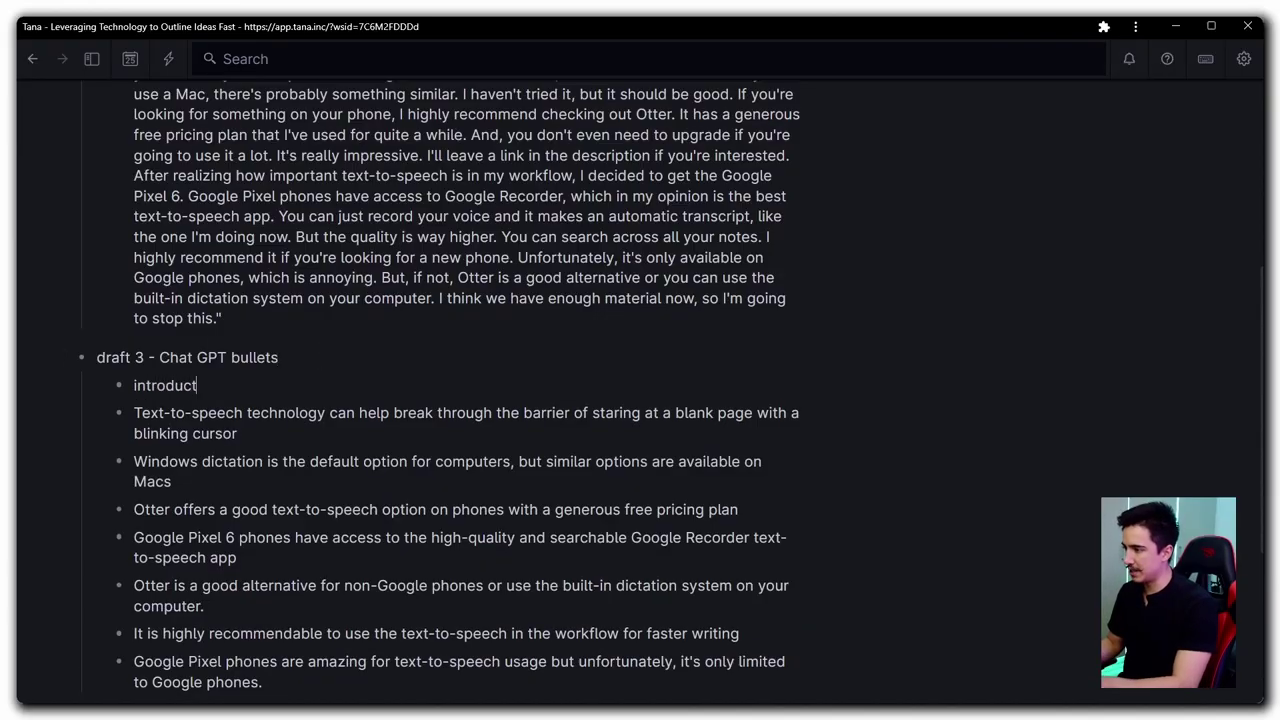
key(Tab)
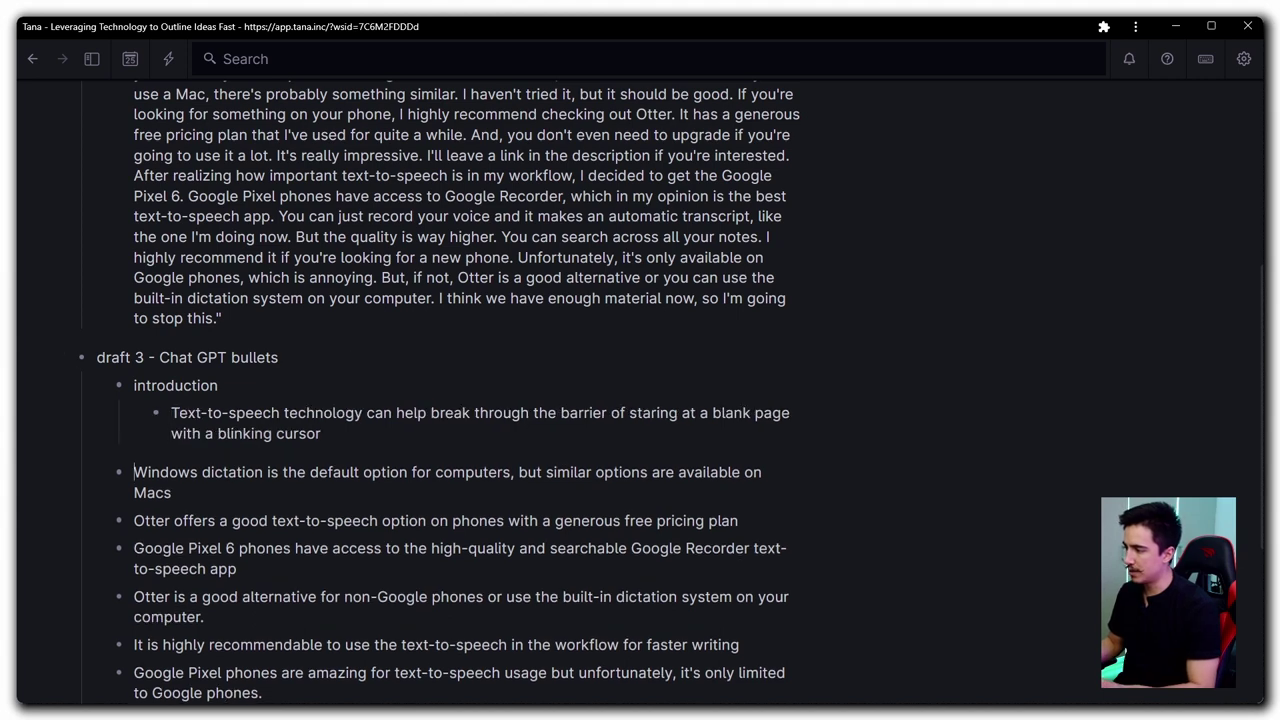
key(Tab)
key(End)
Step: Add a 'recommendation' heading and nest the Otter pricing, Google Pixel 6 and Otter alternative bullets under it
key(Return)
key(shift+Tab)
text(recommendation)
key(Down)
key(Tab)
key(Down)
key(Tab)
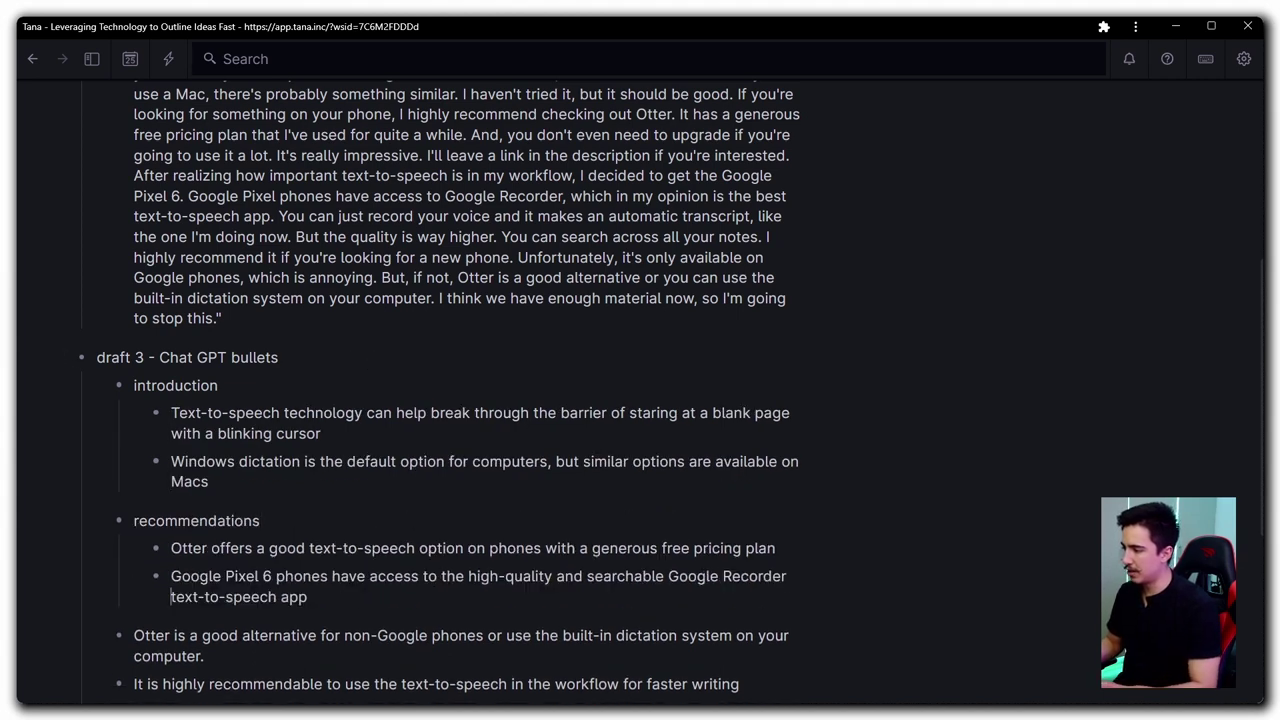
key(Tab)
key(shift+Return)
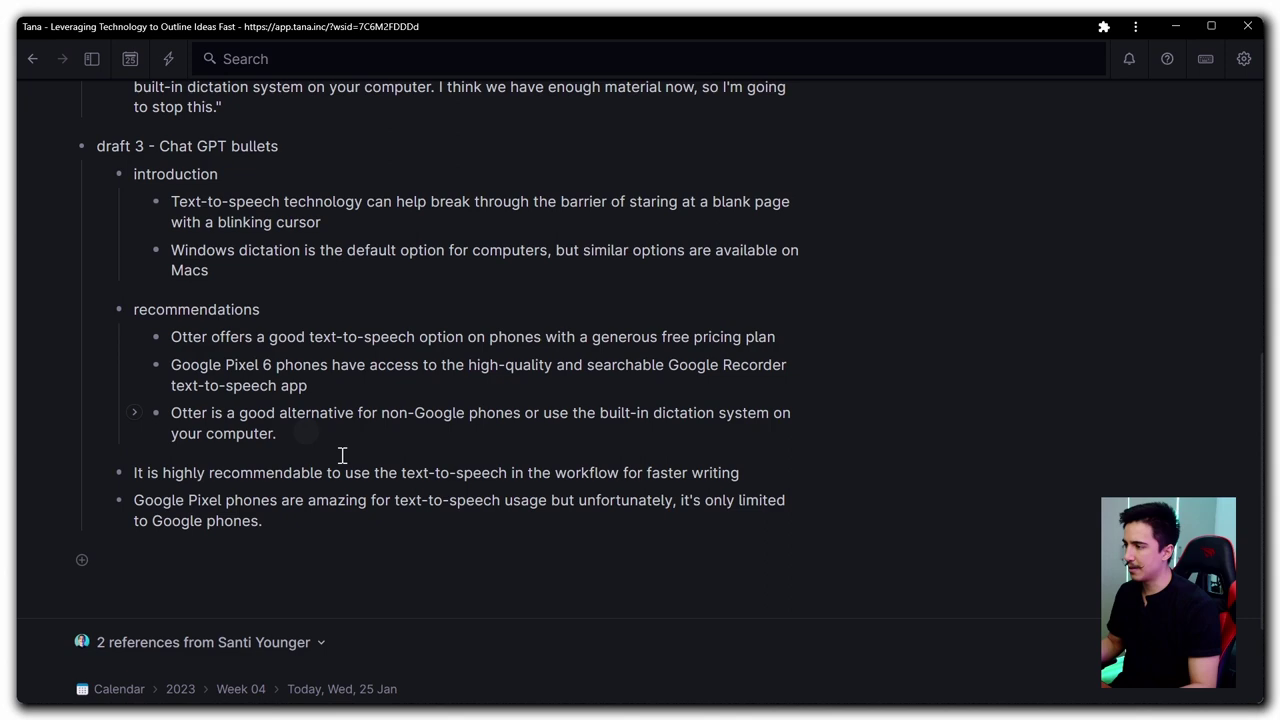
key(super+Right)
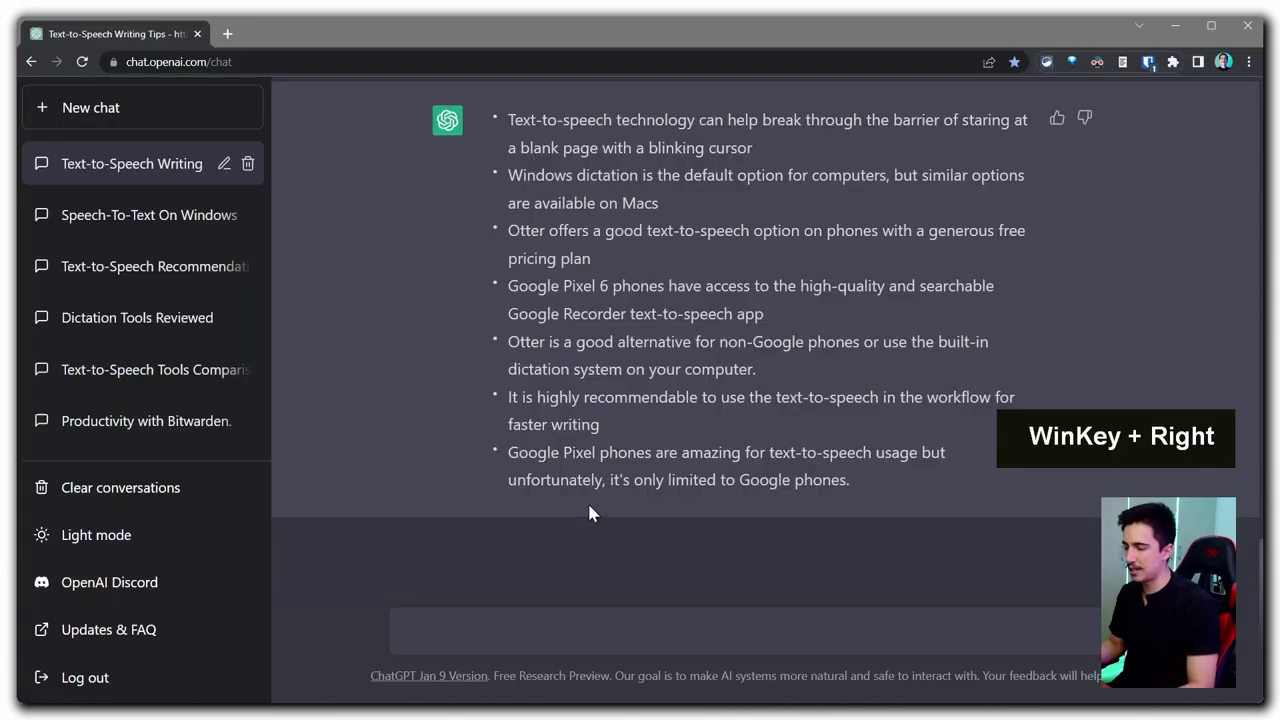
Step: Ask ChatGPT 'What is otter.ai?' and read through its answer
click(573, 640)
text(W)
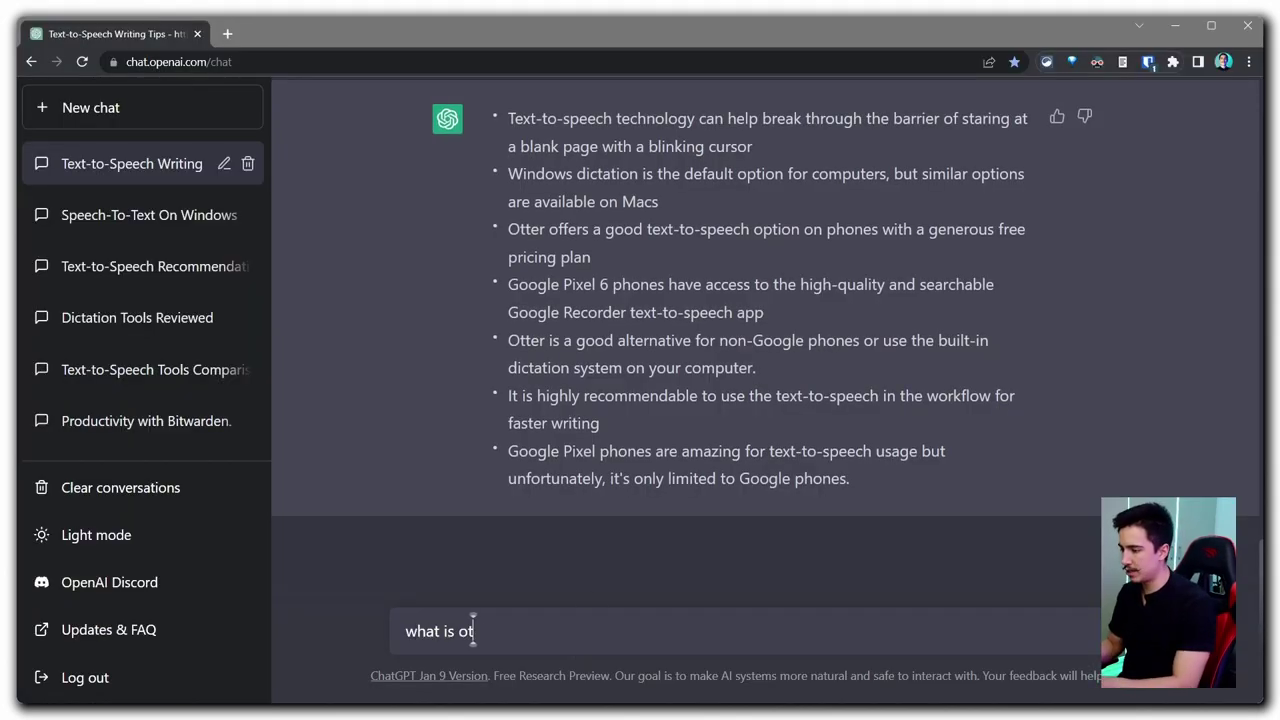
text(hat is otter.ai?)
key(Return)
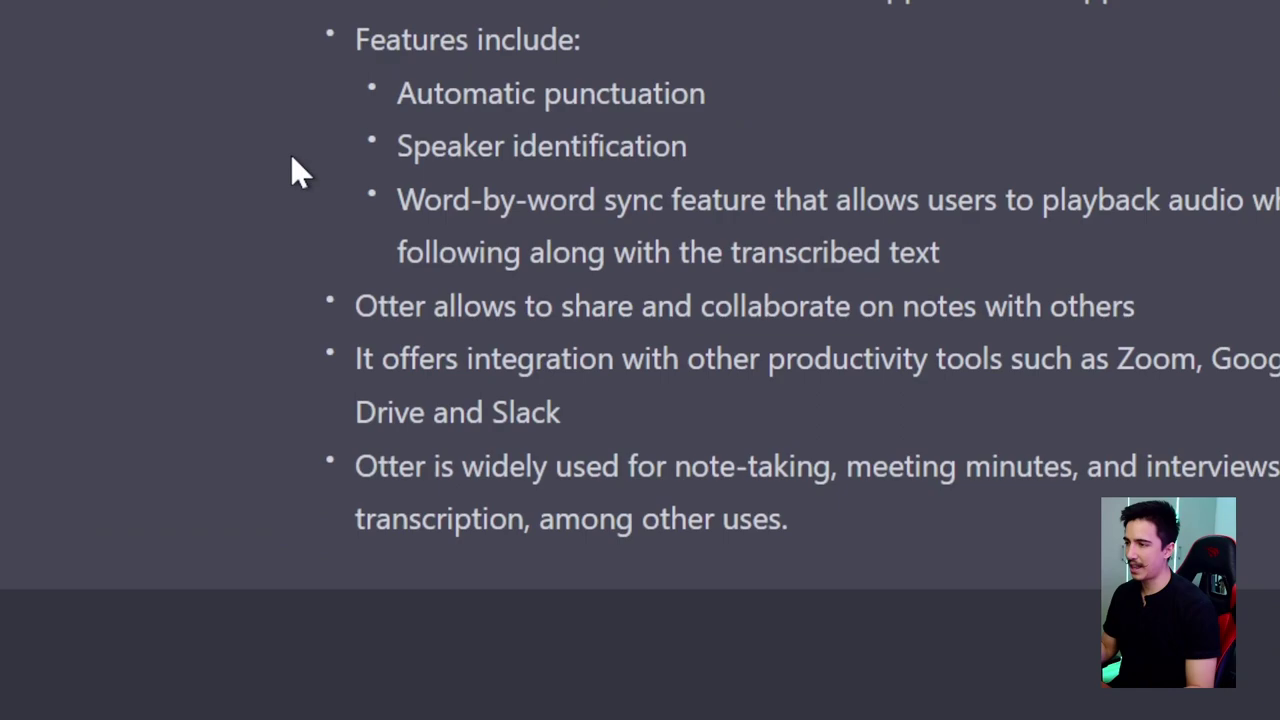
scroll(400, 360, down, 3)
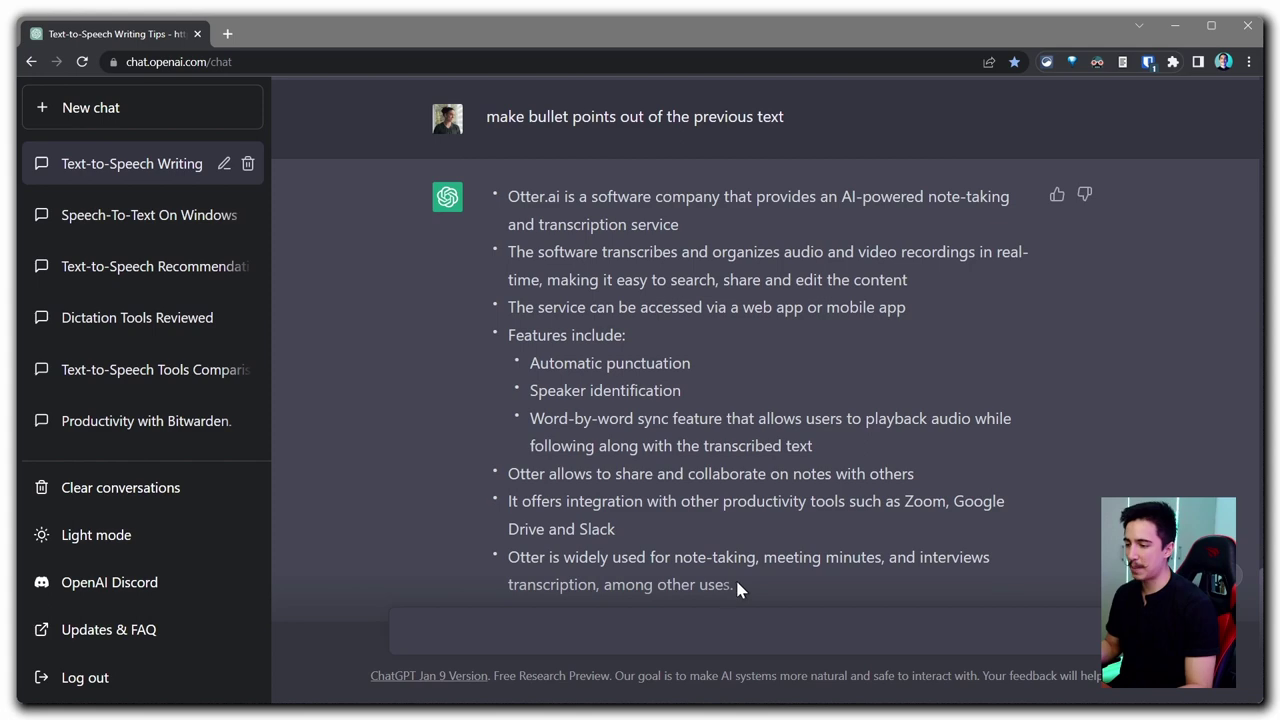
Step: Paste ChatGPT's Otter.ai bullets as children of the Otter alternative bullet and expand 'Features include:'
drag(737, 590, 500, 192)
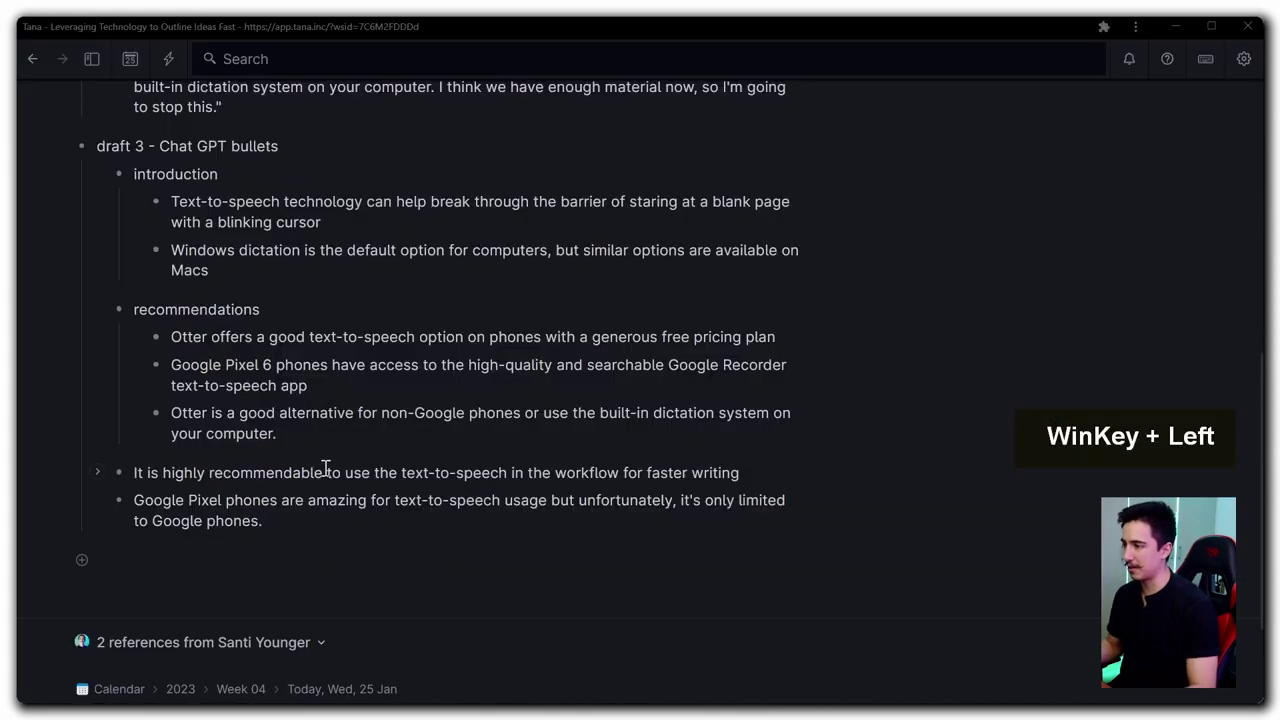
click(311, 443)
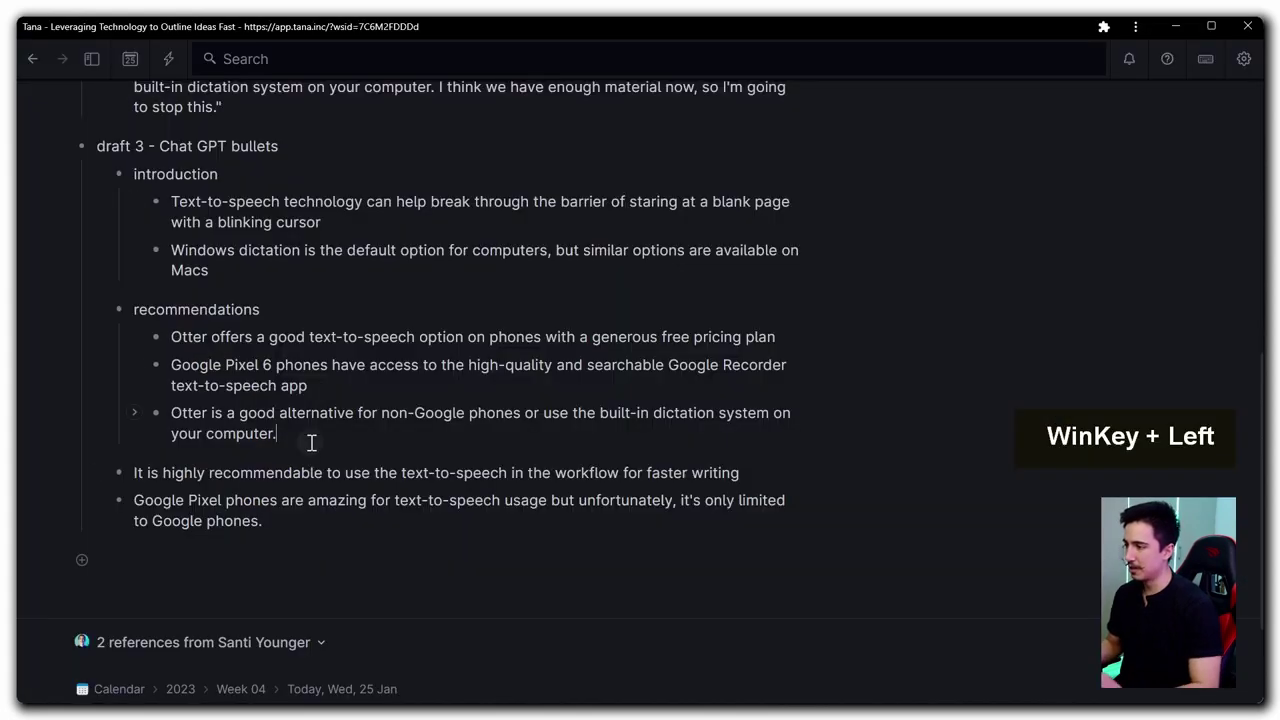
key(Return)
key(Tab)
text(Otter.ai is a software company that provides an AI-powered note-taking and transcription service The software transcribes and organizes audio and video recordings in real-time, making it easy to search, share and edit the content The service can be accessed via a web app or mobile app Features include: Otter allows to share and collaborate on notes with others It offers integration with other productivity tools such as Zoom, Google Drive and Slack Otter is widely used for note-taking, meeting minutes, and interviews transcription, among other uses.)
scroll(290, 447, down, 2)
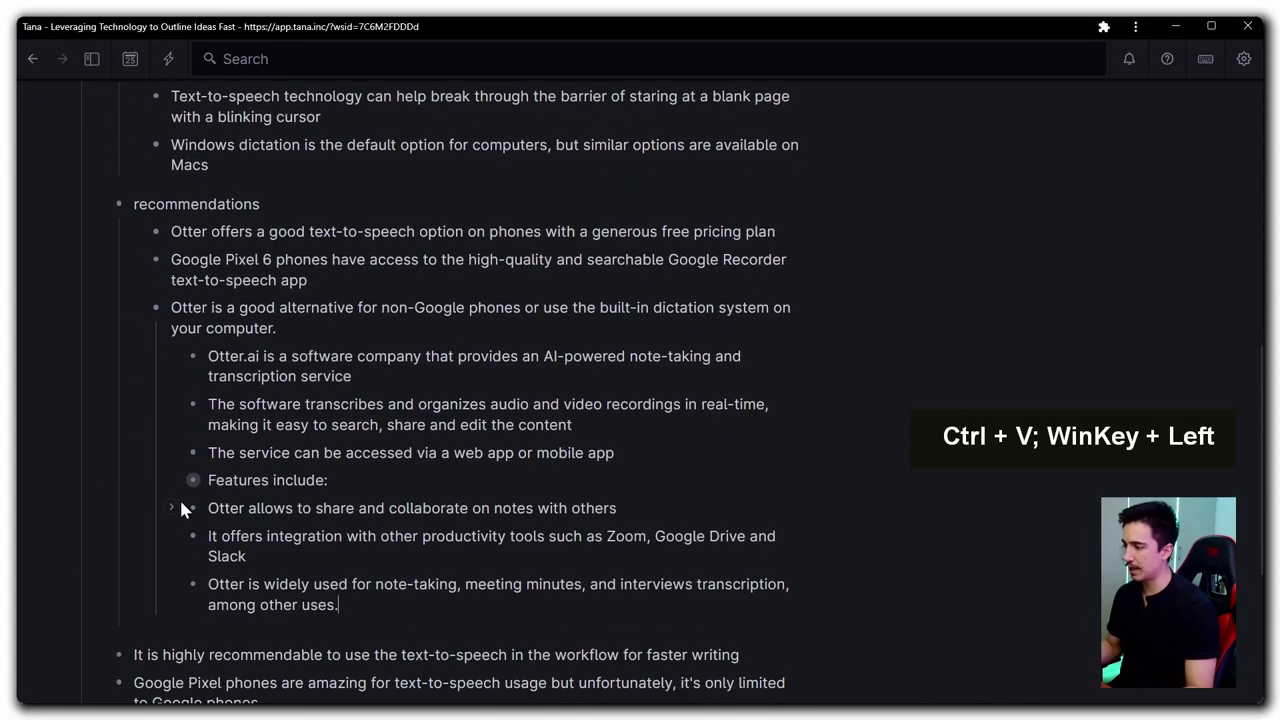
click(175, 484)
scroll(260, 390, up, 4)
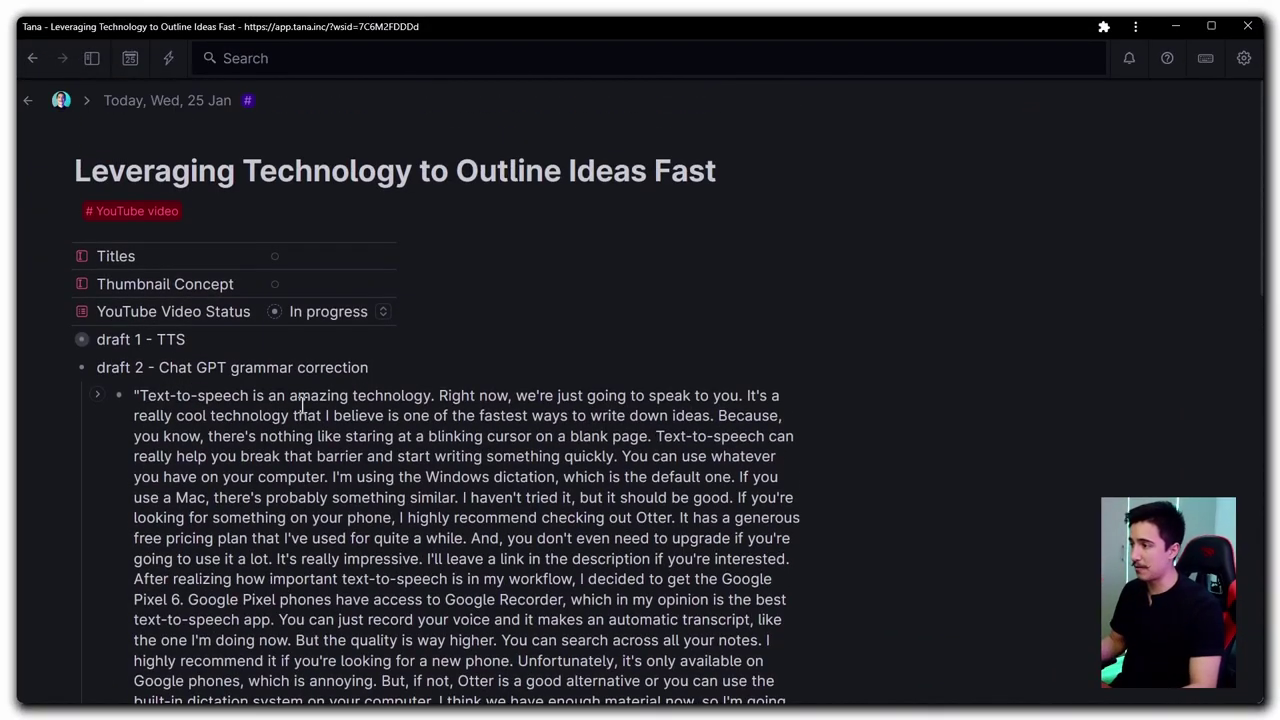
Step: Collapse draft 3 and draft 2, then re-expand draft 3 so only its outline shows
triple_click(253, 466)
click(62, 340)
scroll(205, 450, down, 3)
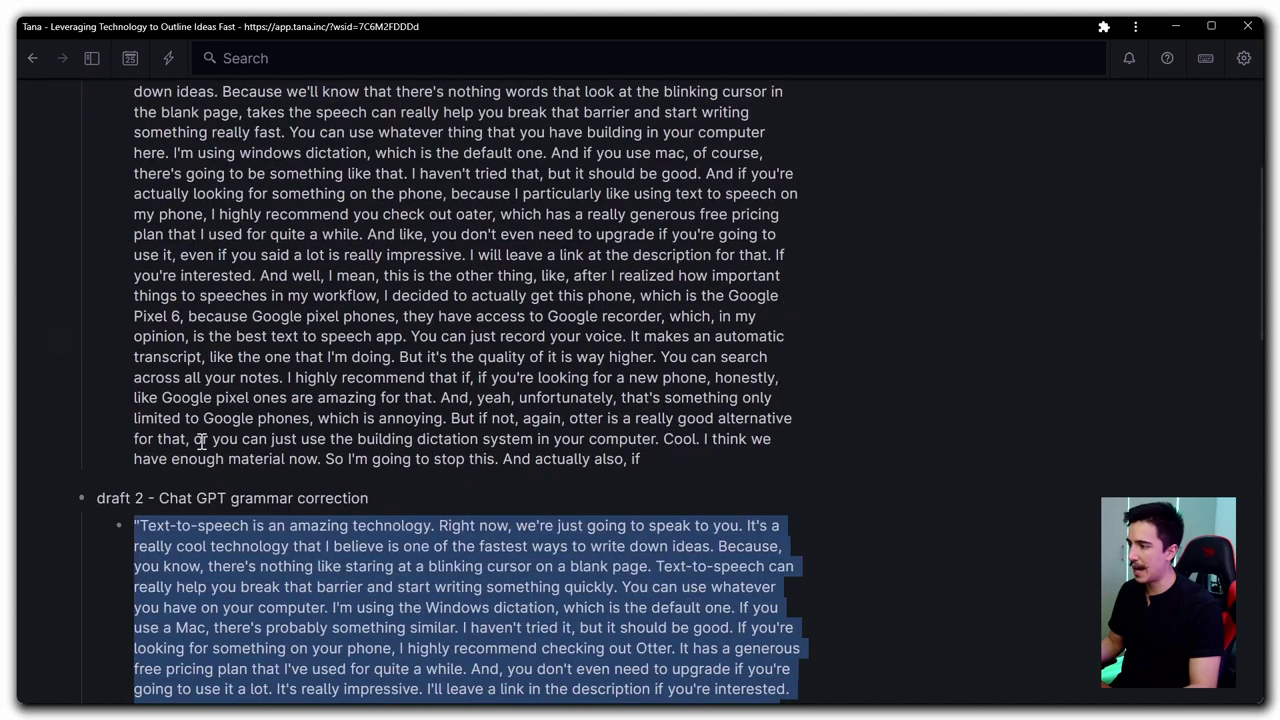
scroll(228, 496, down, 5)
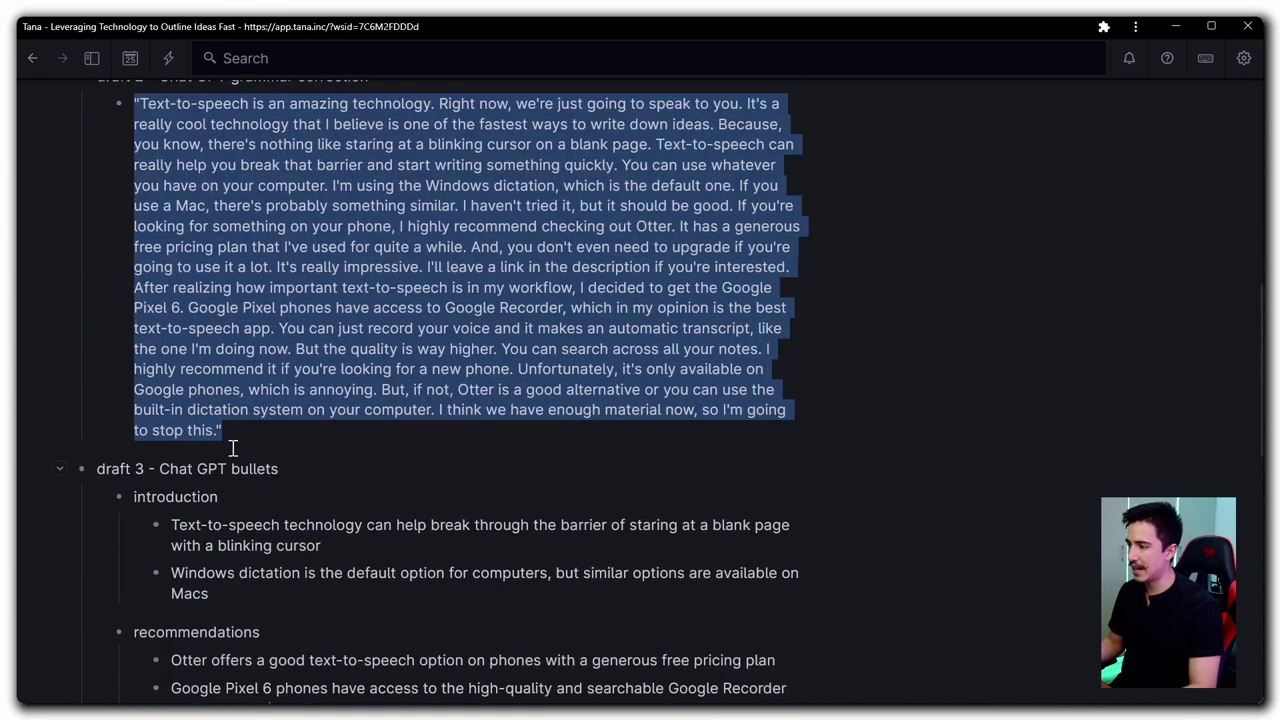
scroll(232, 448, down, 3)
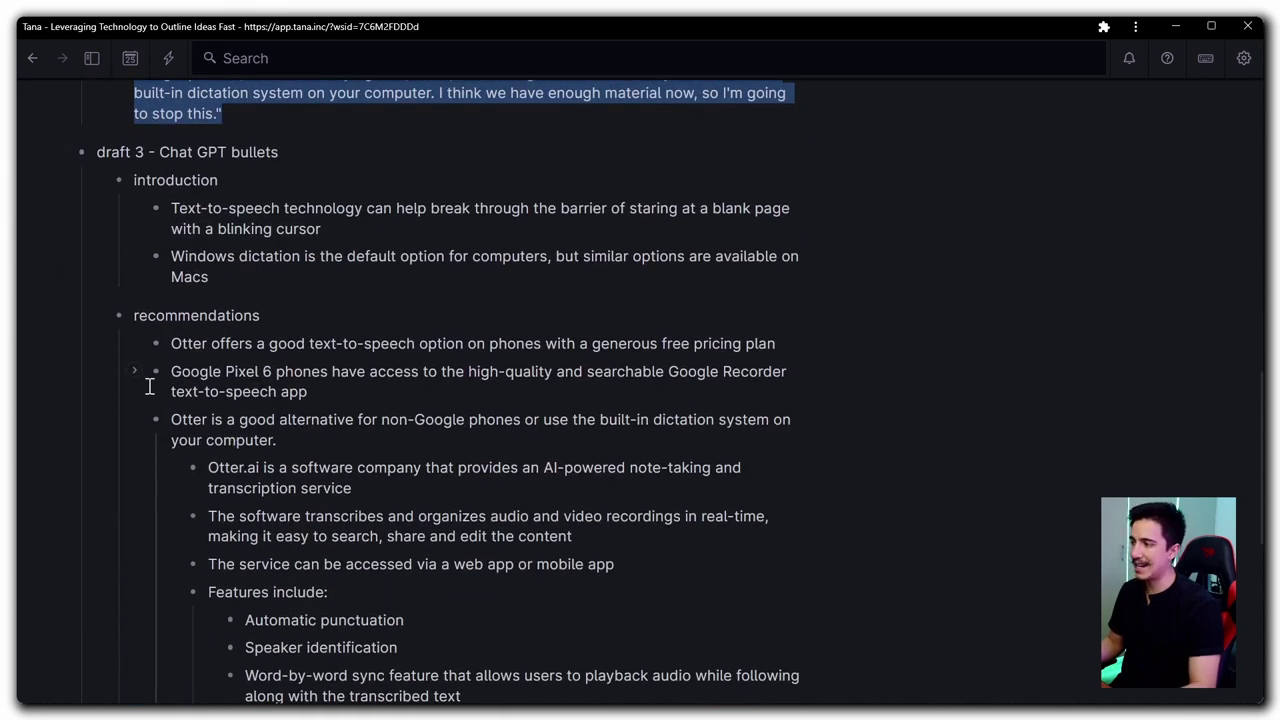
click(58, 152)
scroll(75, 250, up, 5)
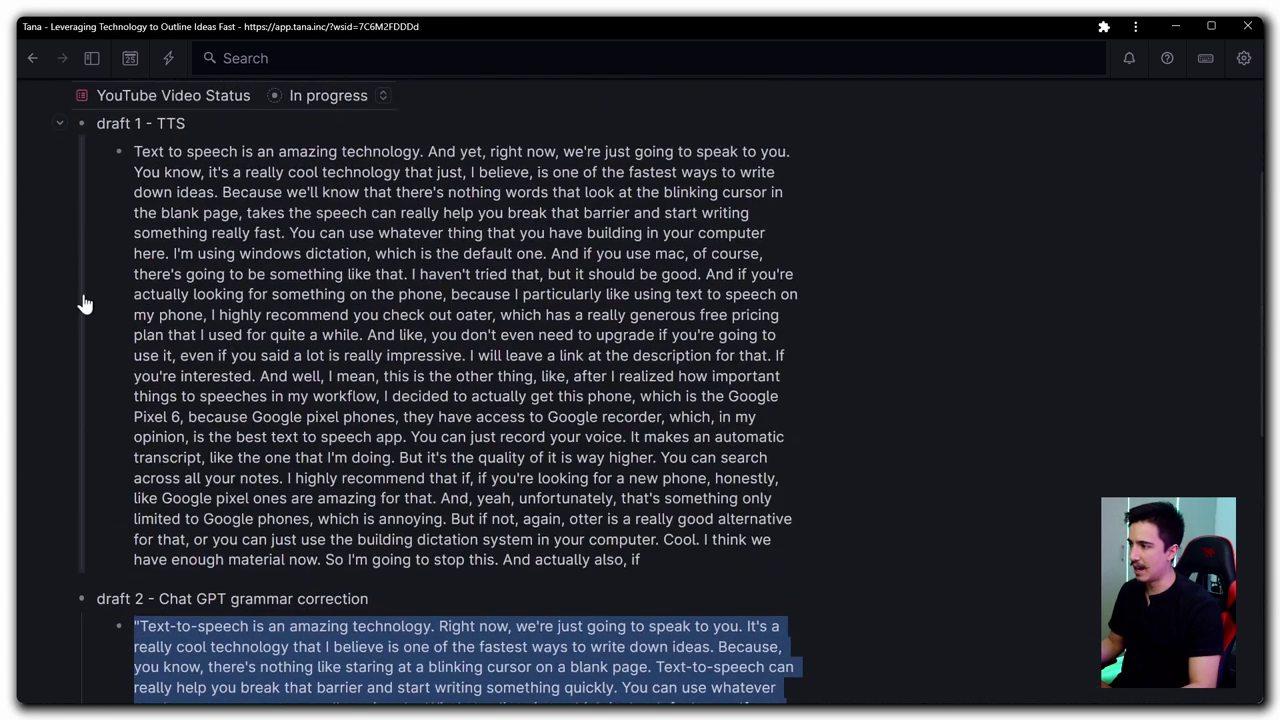
click(60, 598)
scroll(205, 425, up, 5)
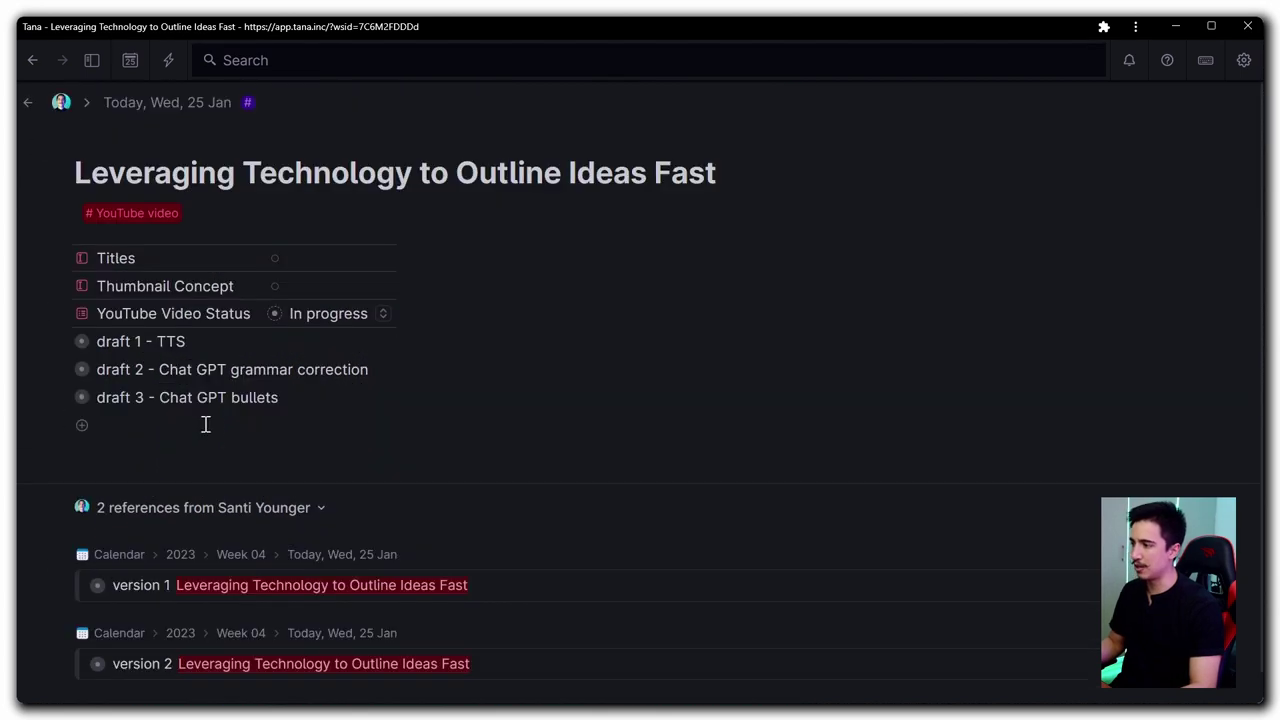
scroll(51, 406, down, 1)
click(57, 362)
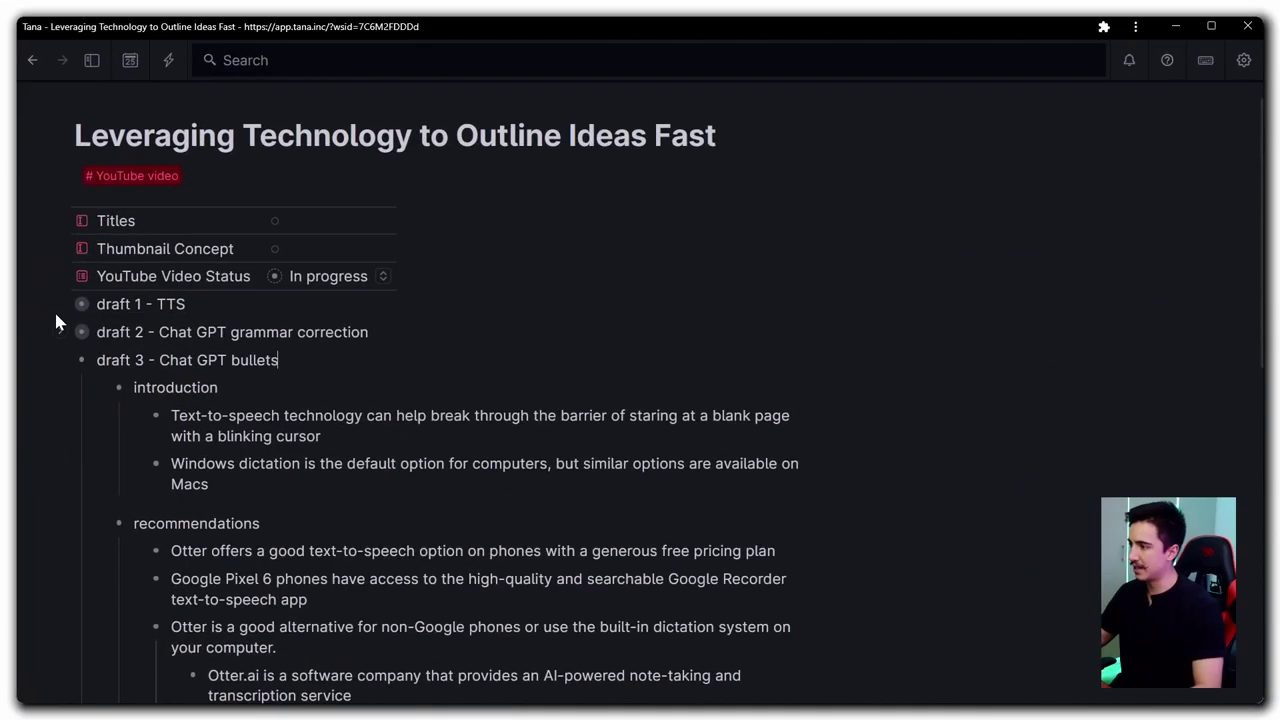
Step: Paste draft 1's dictated paragraph under draft 4, open draft 4 and select the paragraph
click(62, 305)
scroll(320, 400, up, 5)
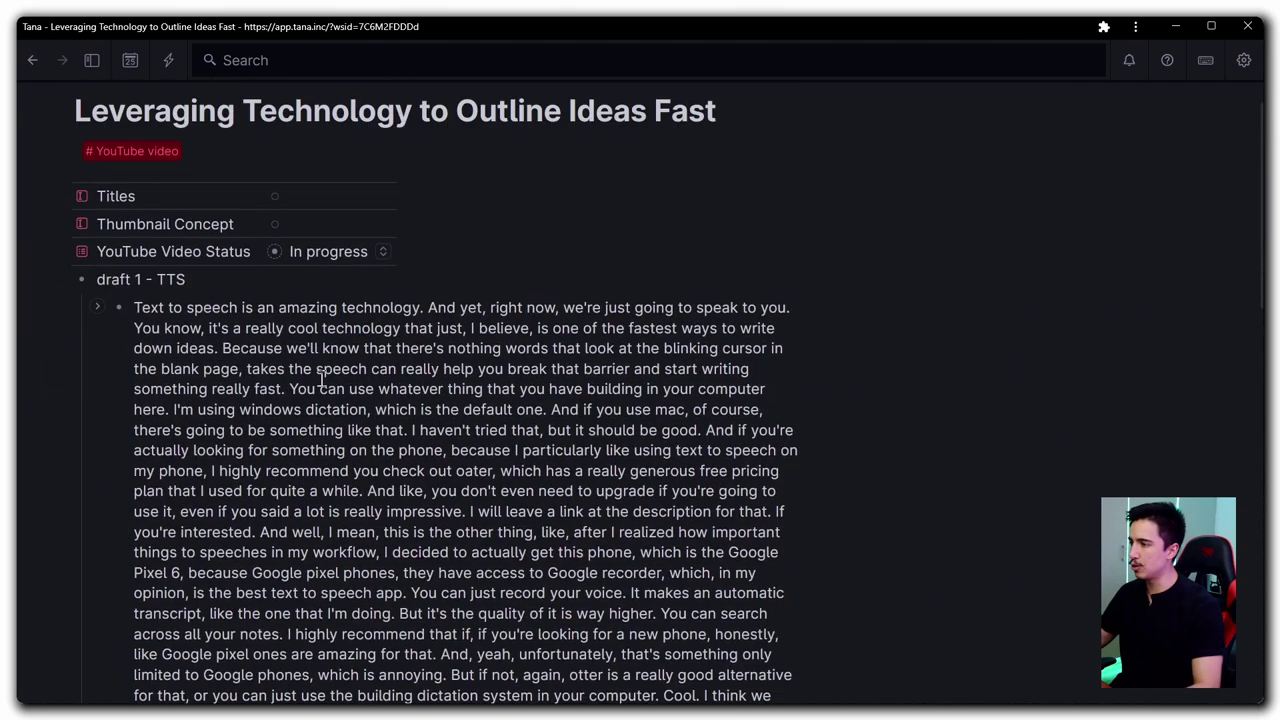
drag(308, 409, 325, 398)
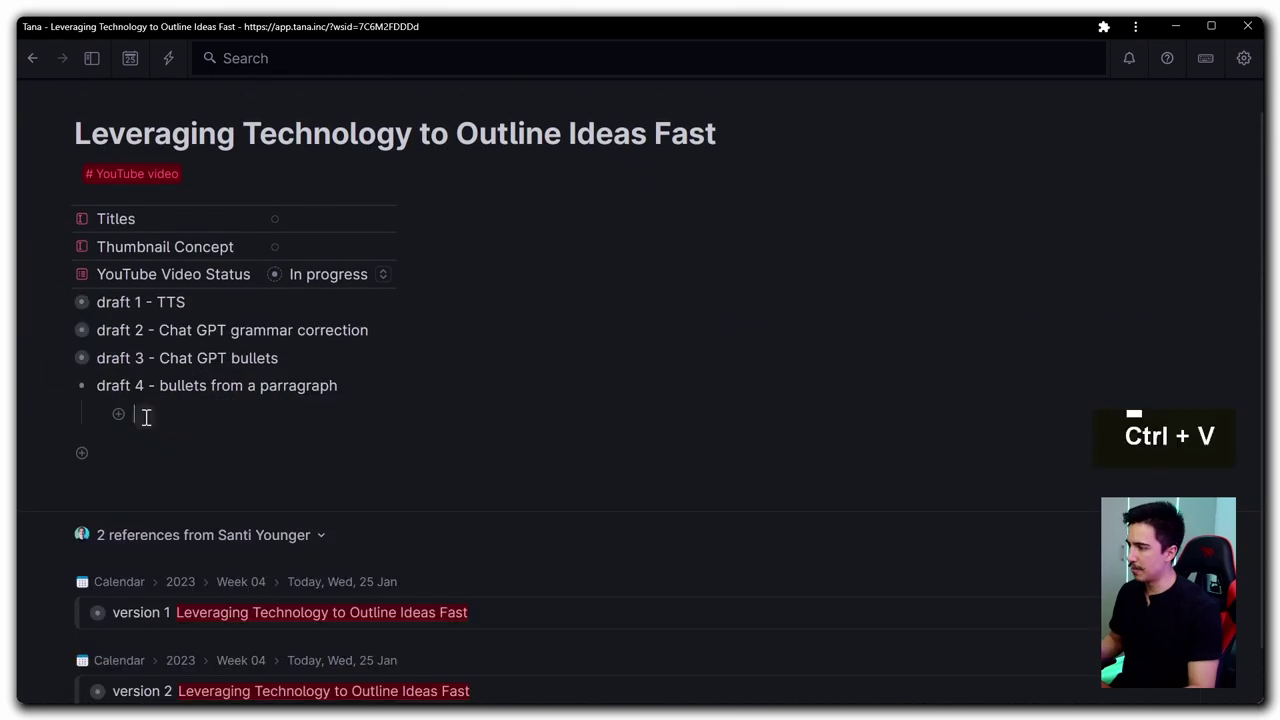
key(ctrl+v)
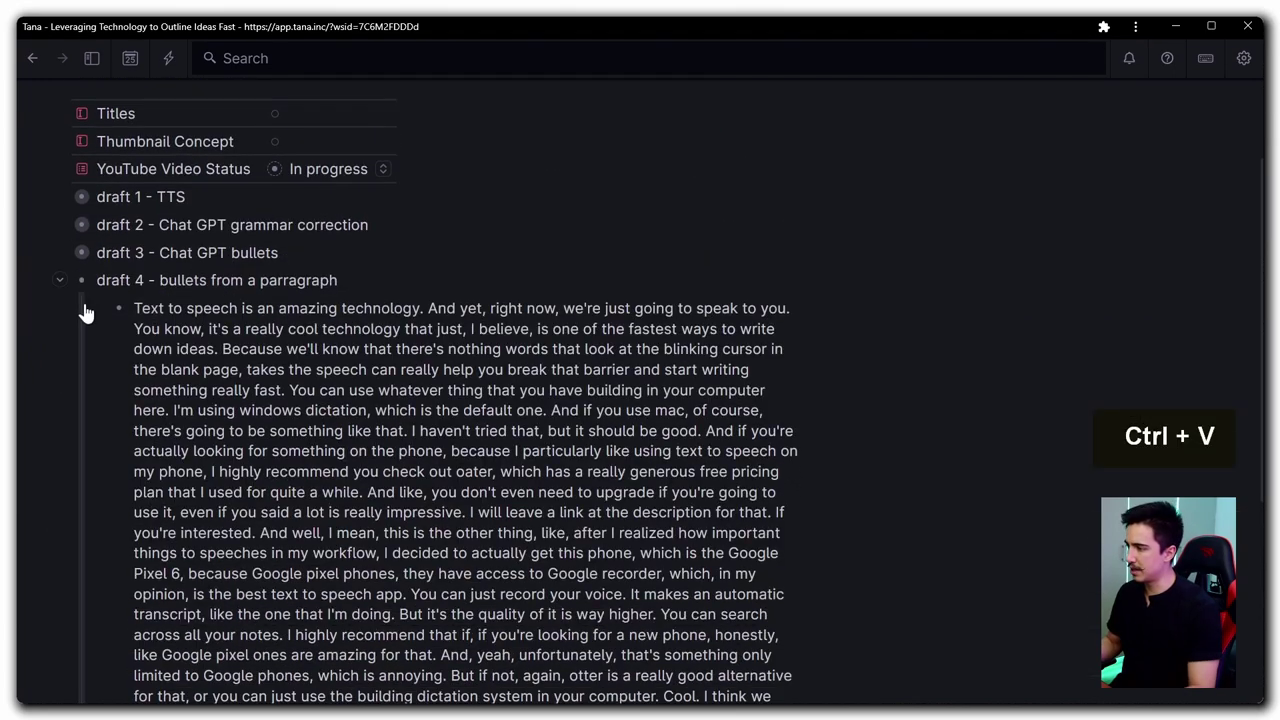
click(82, 281)
click(166, 281)
key(ctrl+a)
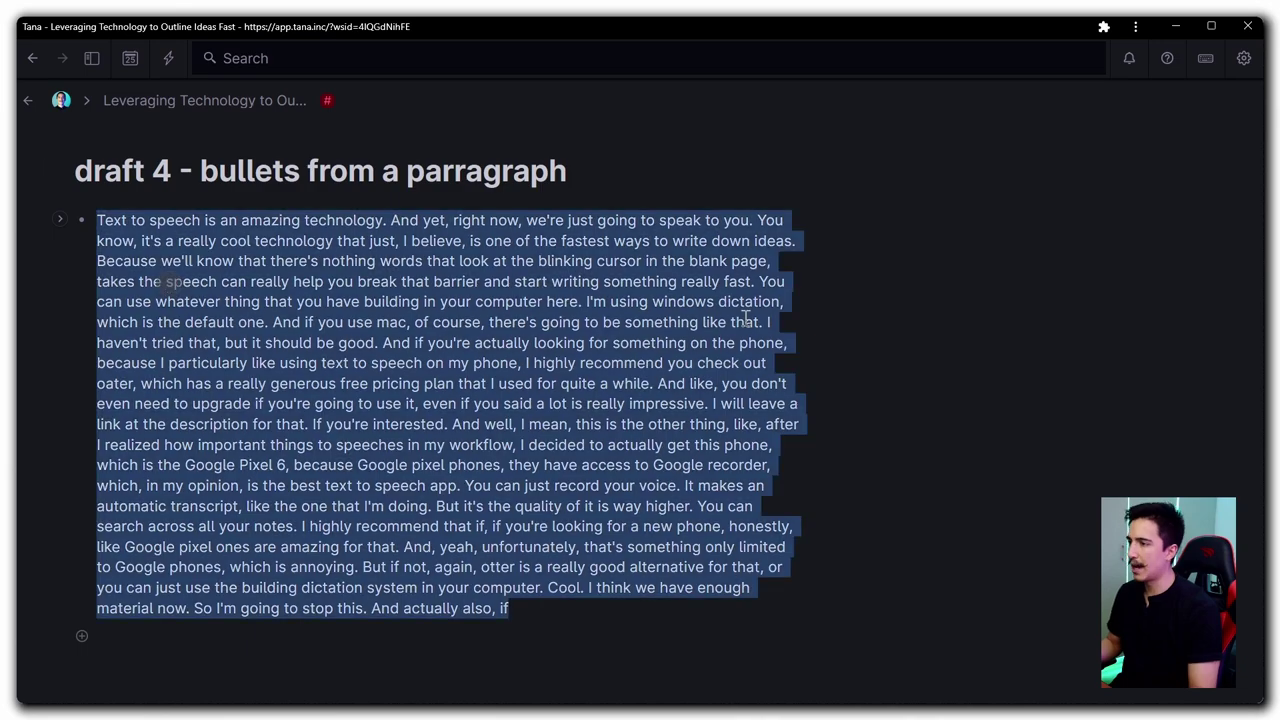
Step: In the Find & Replace extension with RegEx on, replace every \. with .\n
click(1104, 26)
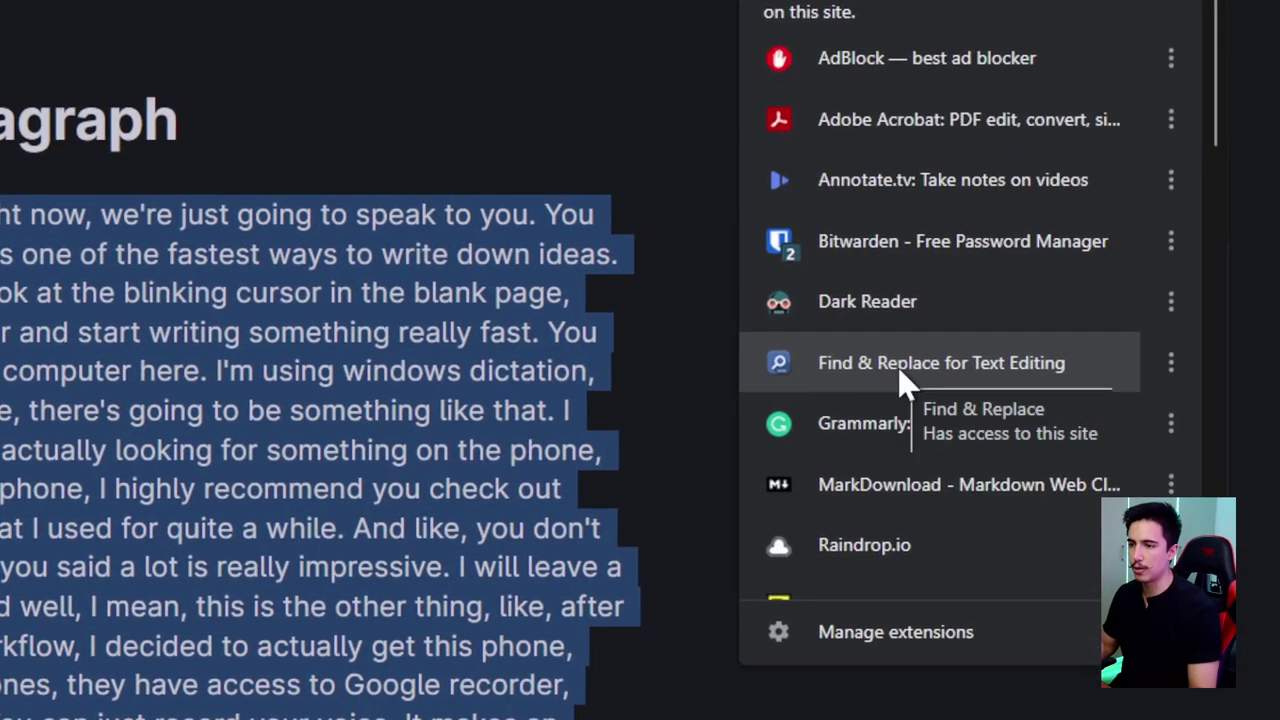
click(926, 430)
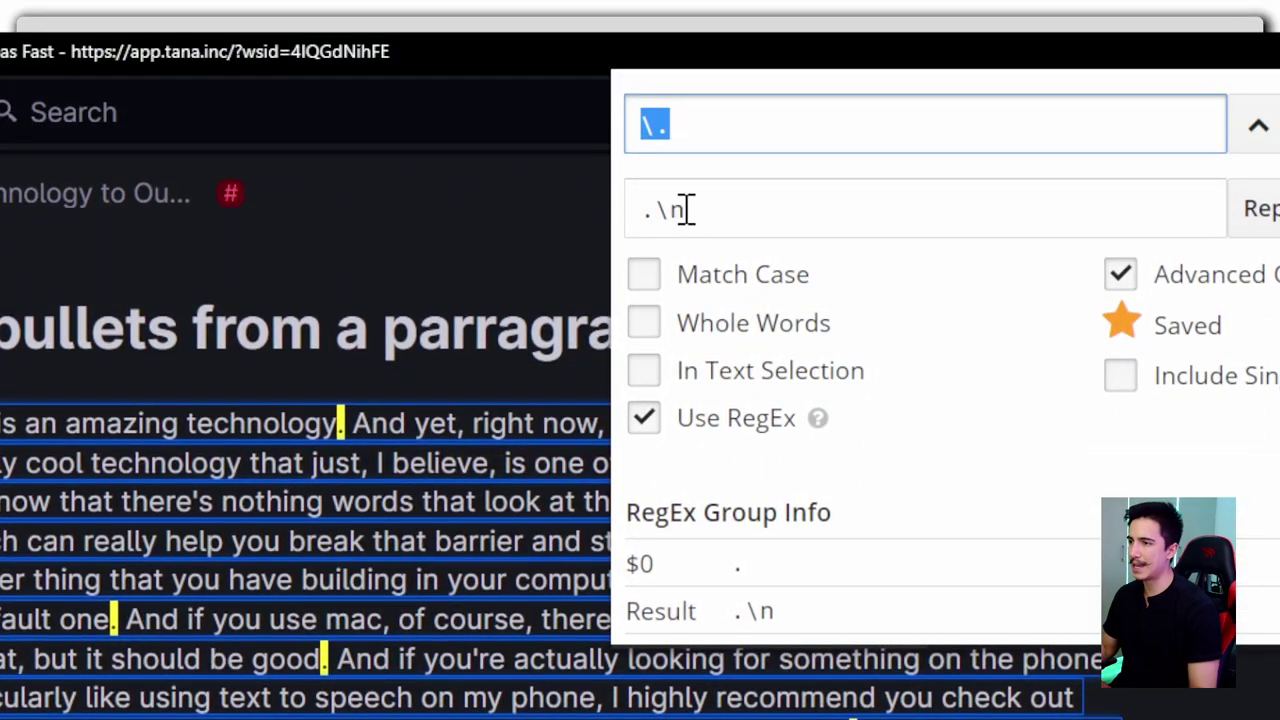
drag(683, 210, 657, 208)
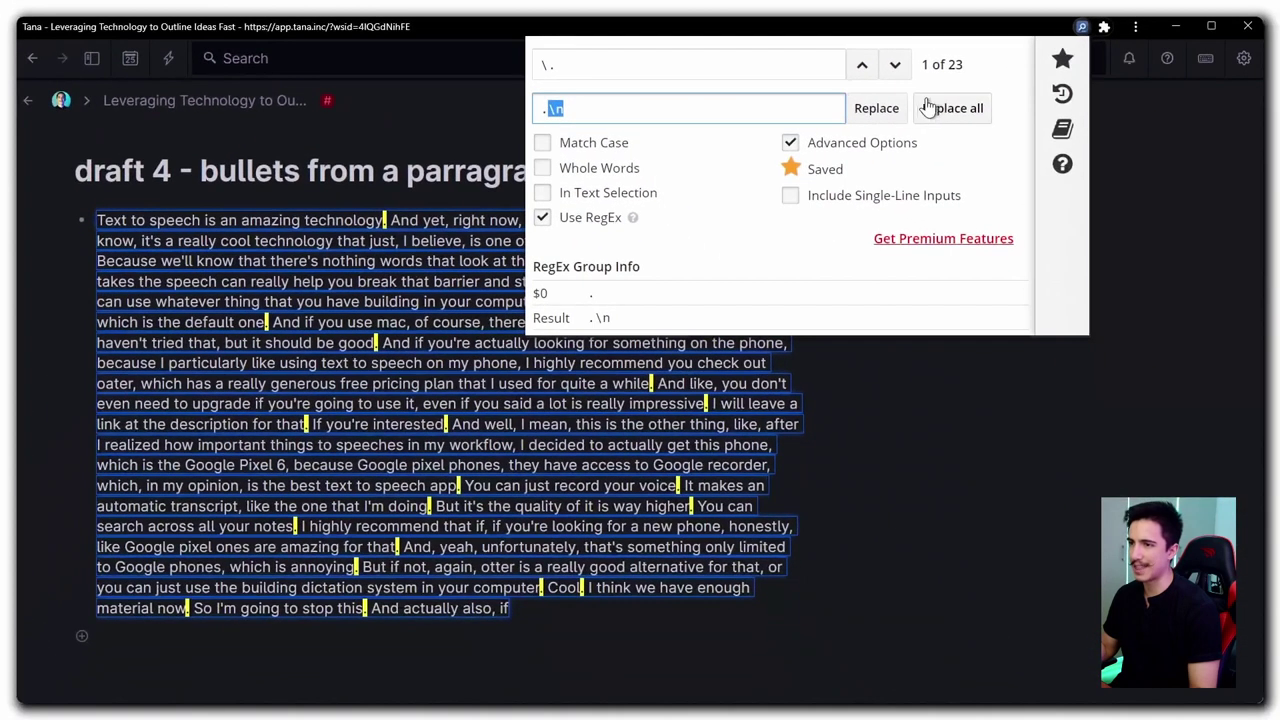
click(940, 117)
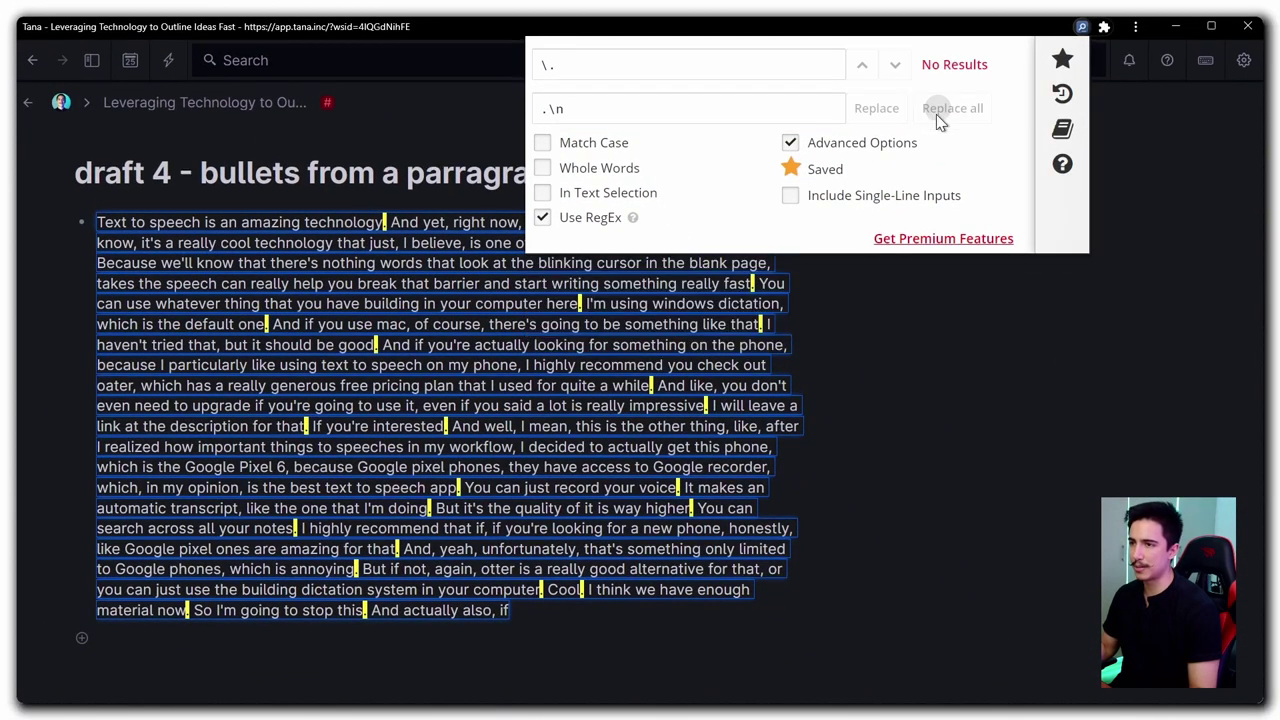
key(Escape)
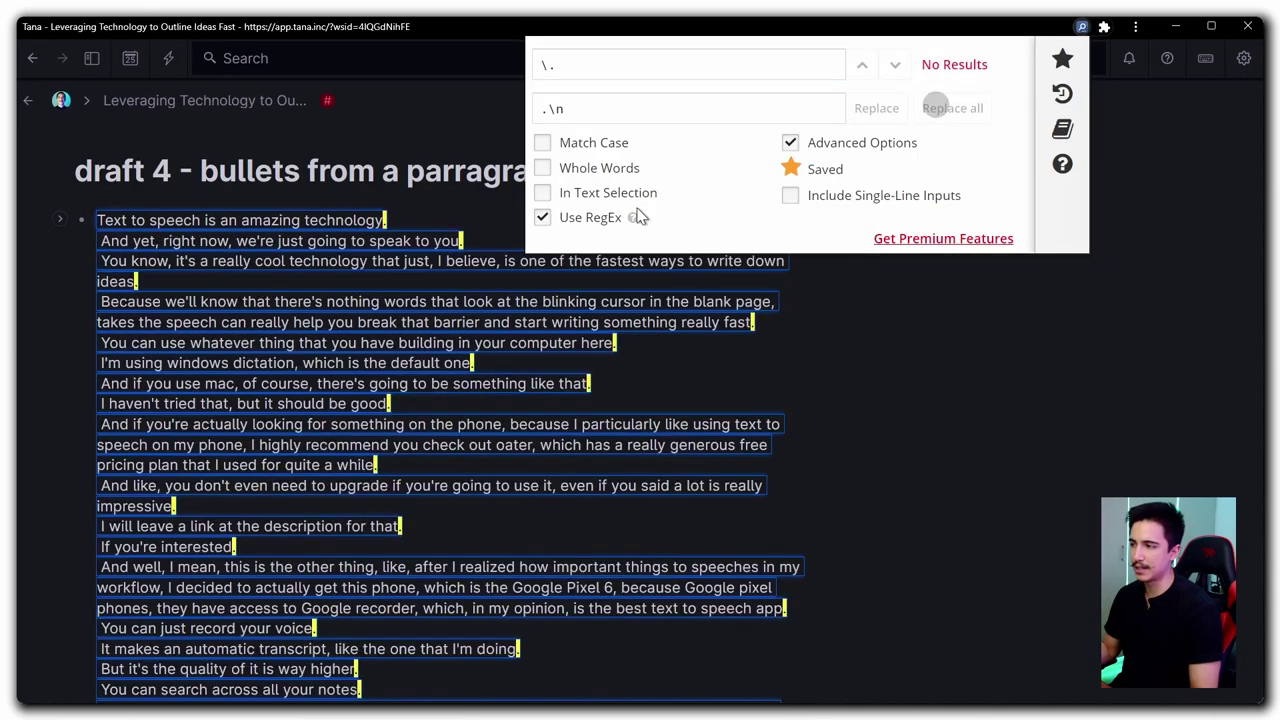
key(Escape)
Step: Cut the draft 4 paragraph and paste it back as separate sentence bullets with Ctrl+Shift+V
scroll(253, 538, down, 1)
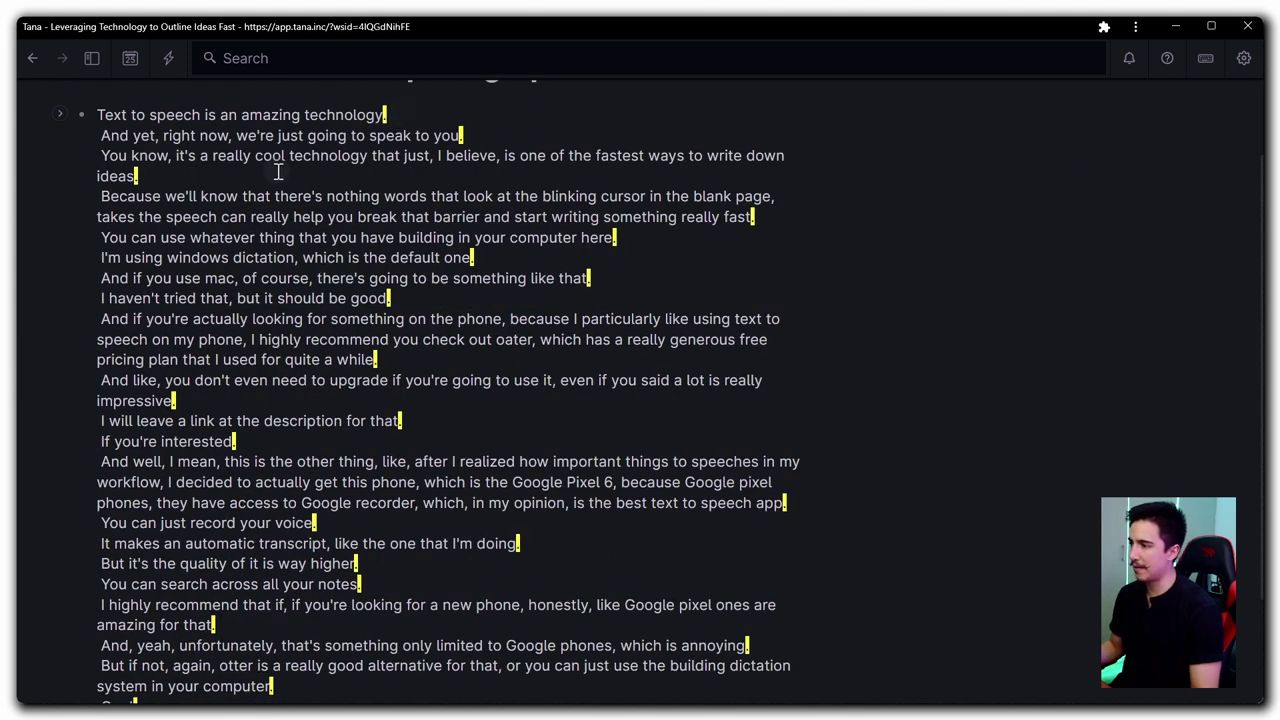
scroll(403, 423, down, 2)
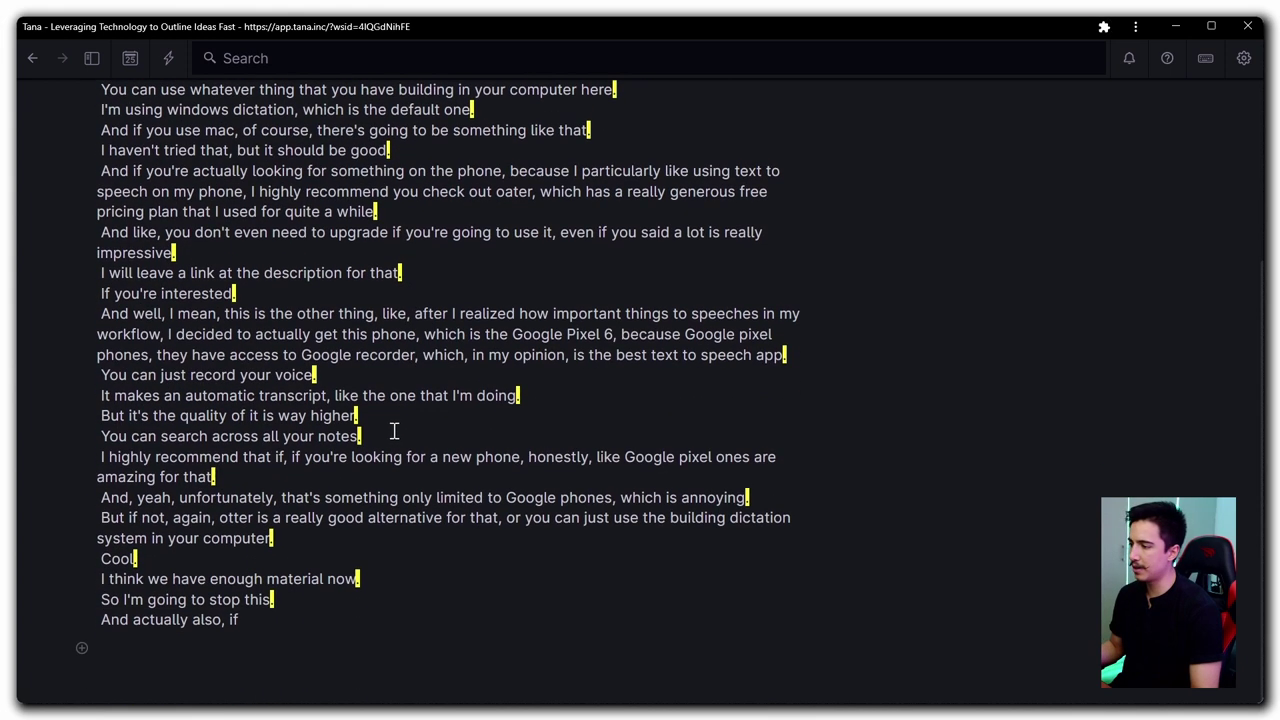
scroll(391, 429, up, 3)
key(ctrl+a)
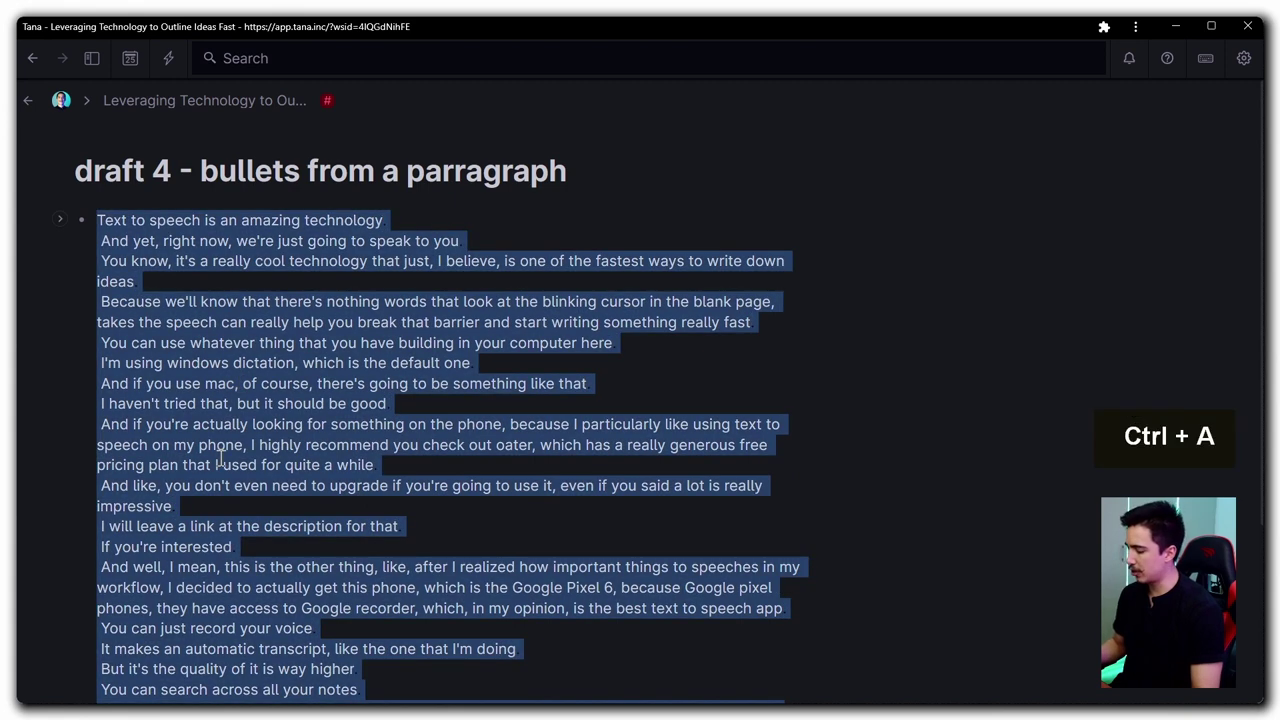
key(ctrl+x)
key(ctrl+v)
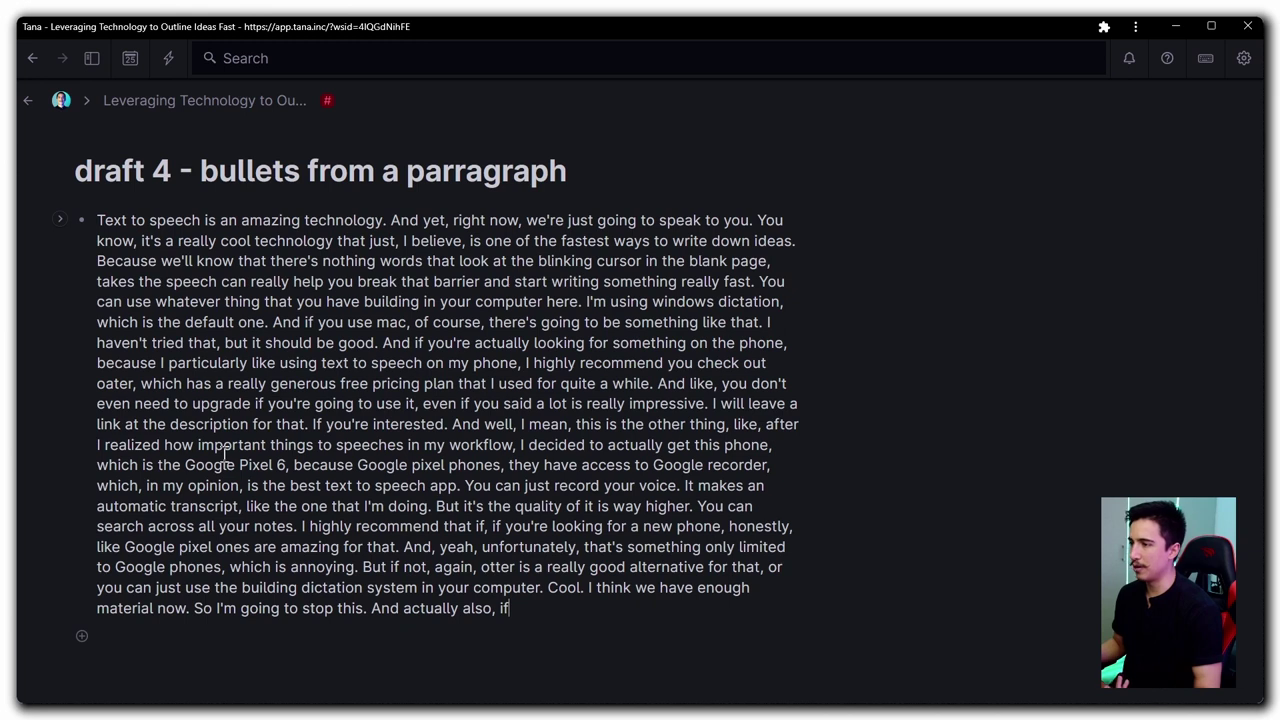
key(ctrl+z)
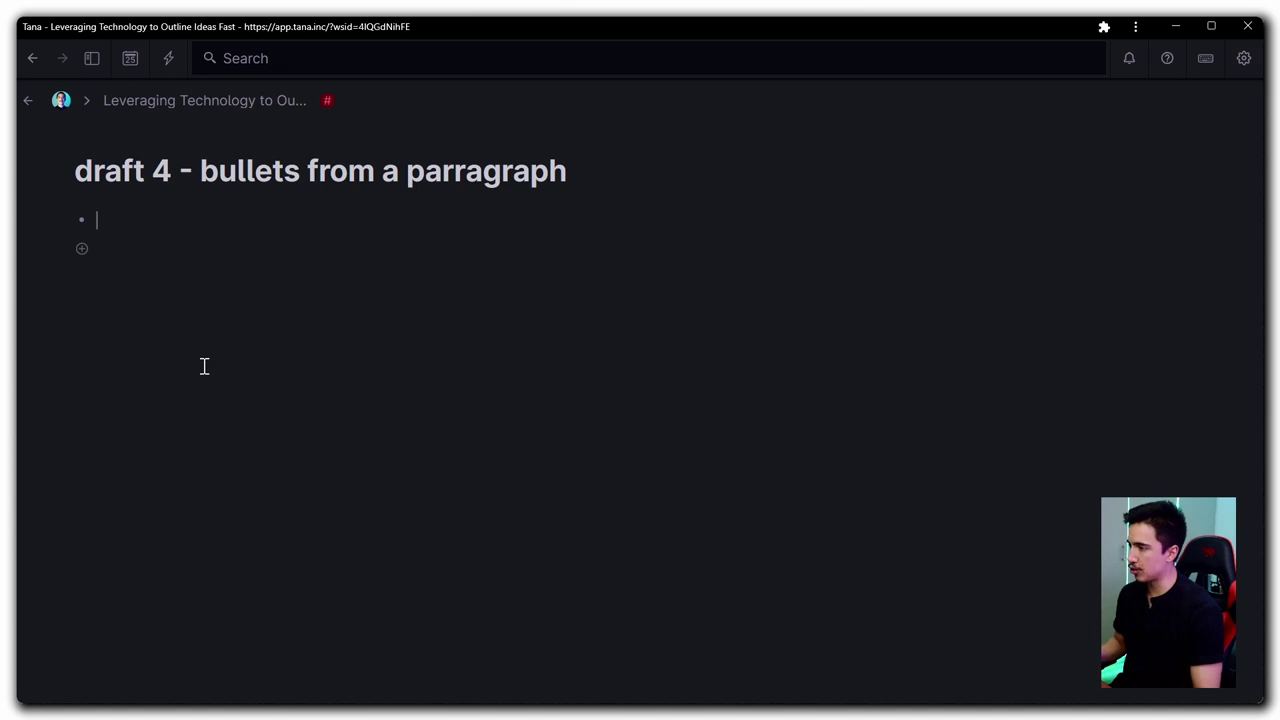
key(ctrl+shift+v)
Step: Add an 'introduction' bullet and indent the first sentences beneath it
scroll(184, 428, up, 5)
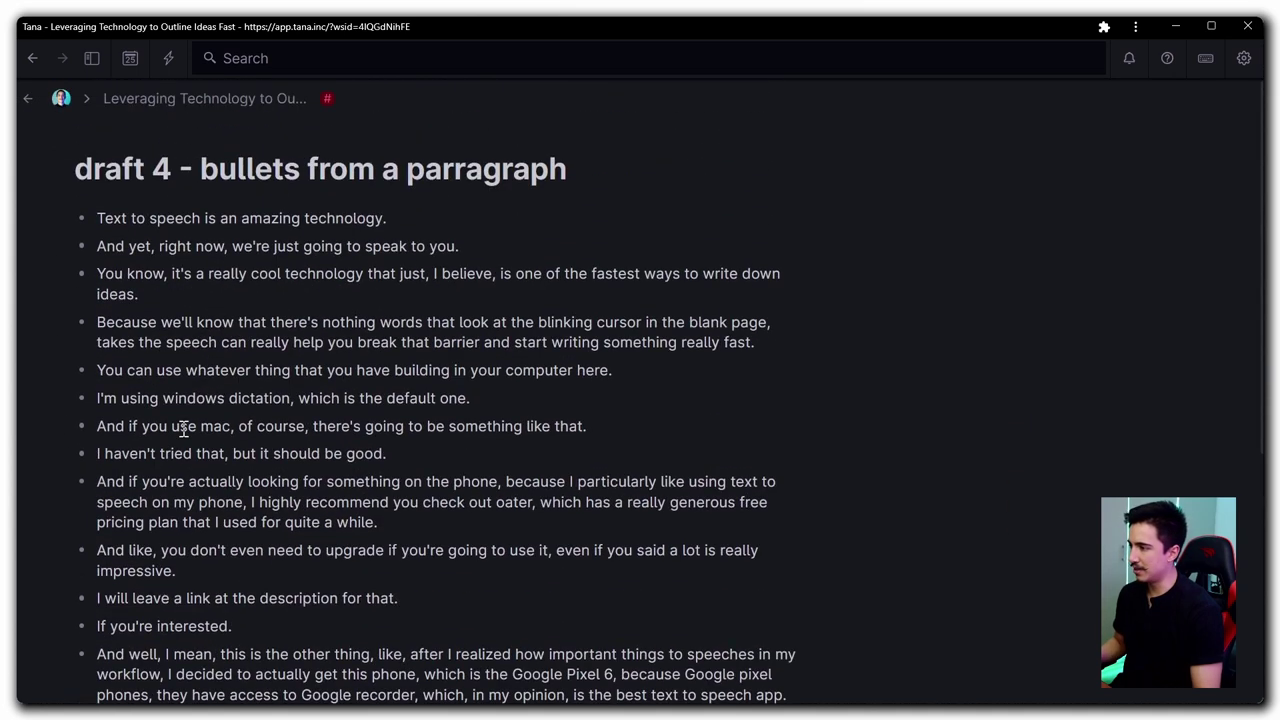
key(ctrl+a)
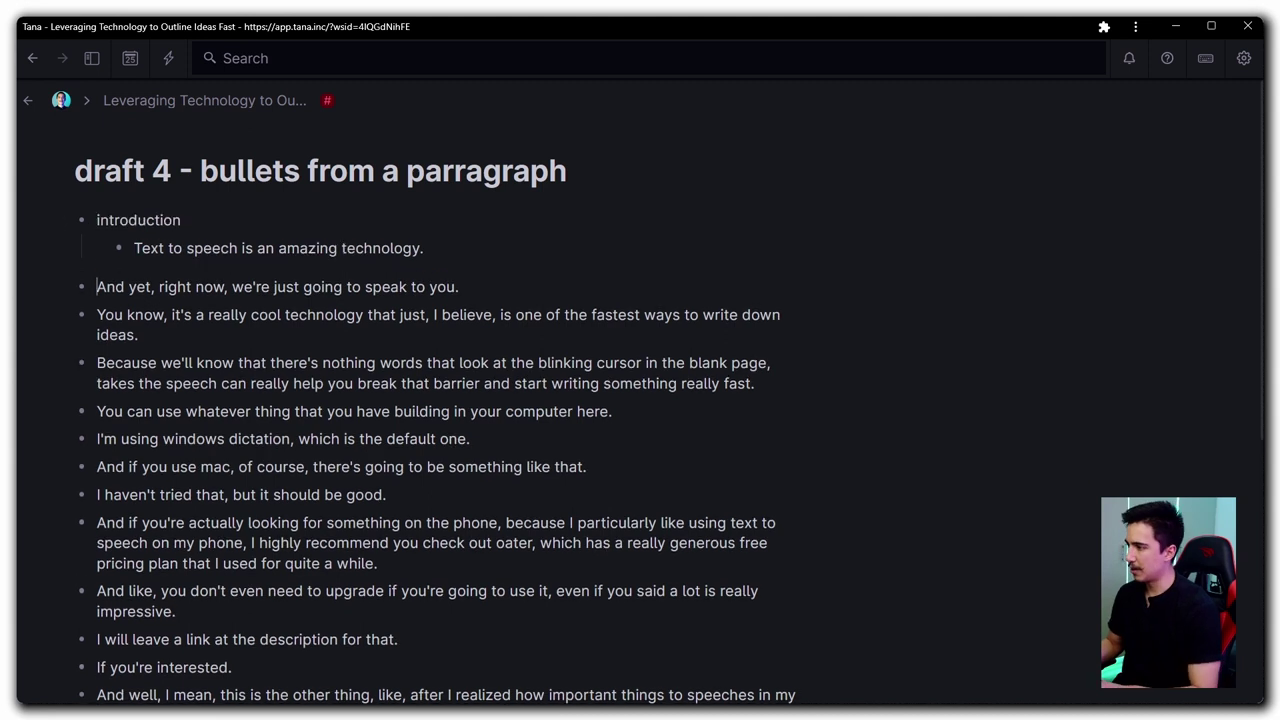
key(Down)
key(Tab)
key(Down)
key(Tab)
key(Down)
key(Tab)
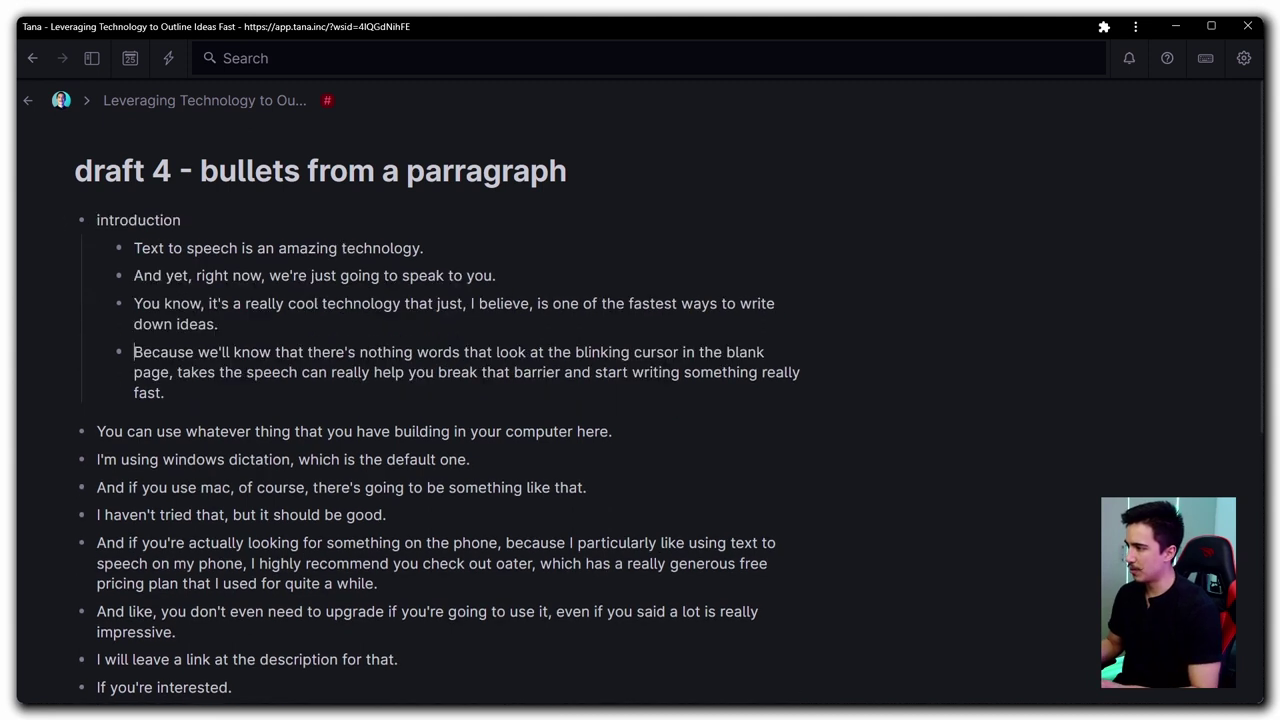
Step: Reorder the sentences under introduction, moving the Because and Text to speech sentences up
key(alt+shift+Down)
key(alt+shift+Down)
key(alt+shift+Down)
key(alt+shift+Down)
key(alt+shift+Down)
key(alt+shift+Down)
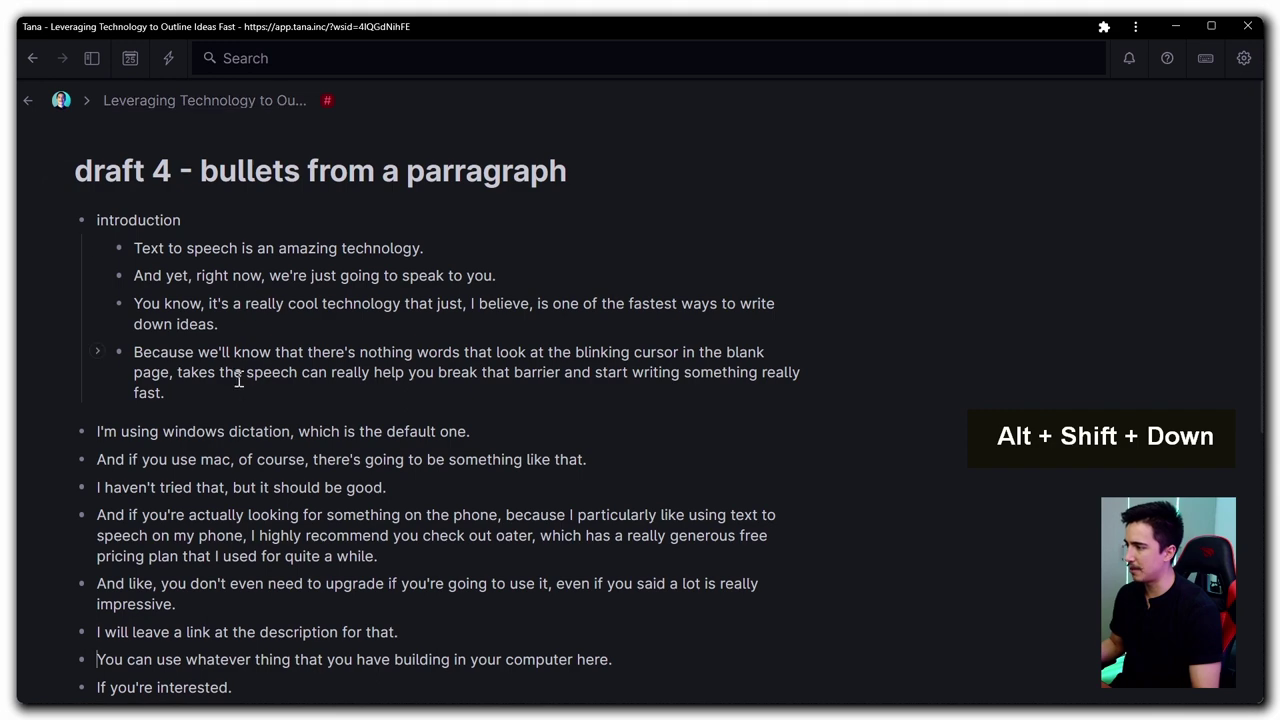
key(alt+shift+Up)
key(alt+shift+Up)
key(alt+shift+Up)
key(Down)
key(alt+shift+Down)
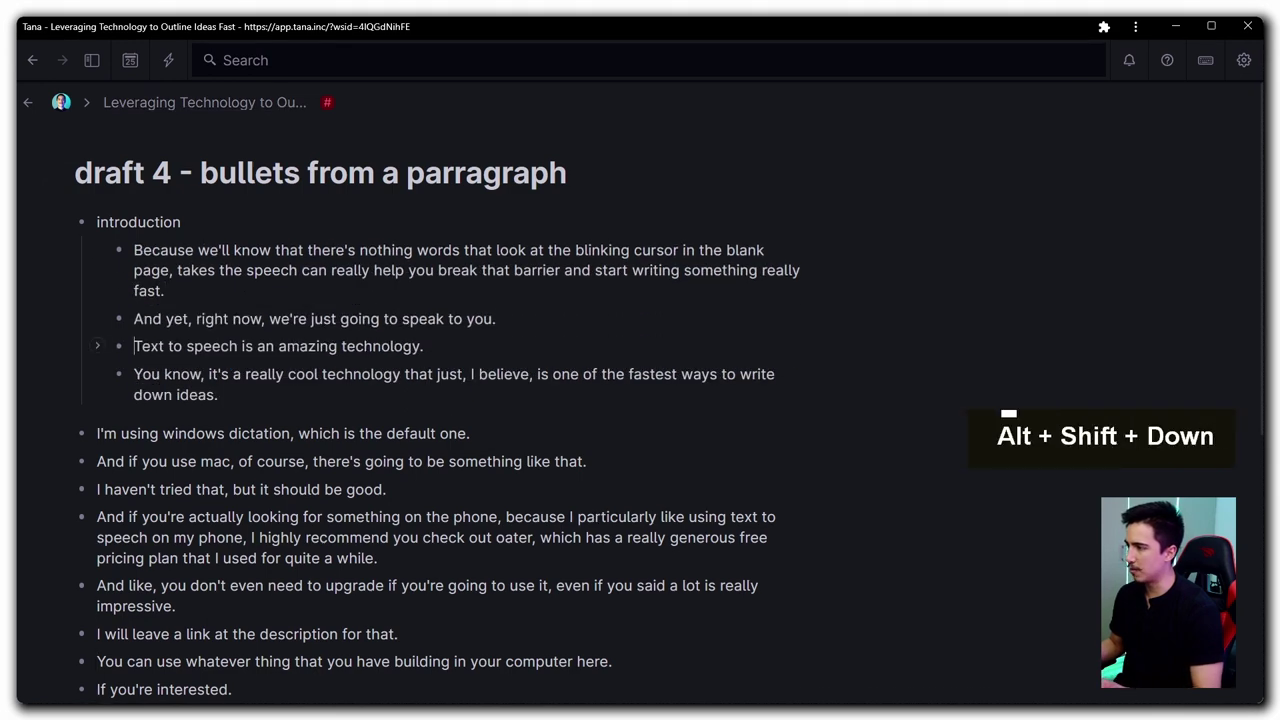
key(alt+shift+Down)
key(alt+shift+Up)
key(alt+shift+Up)
key(alt+shift+Up)
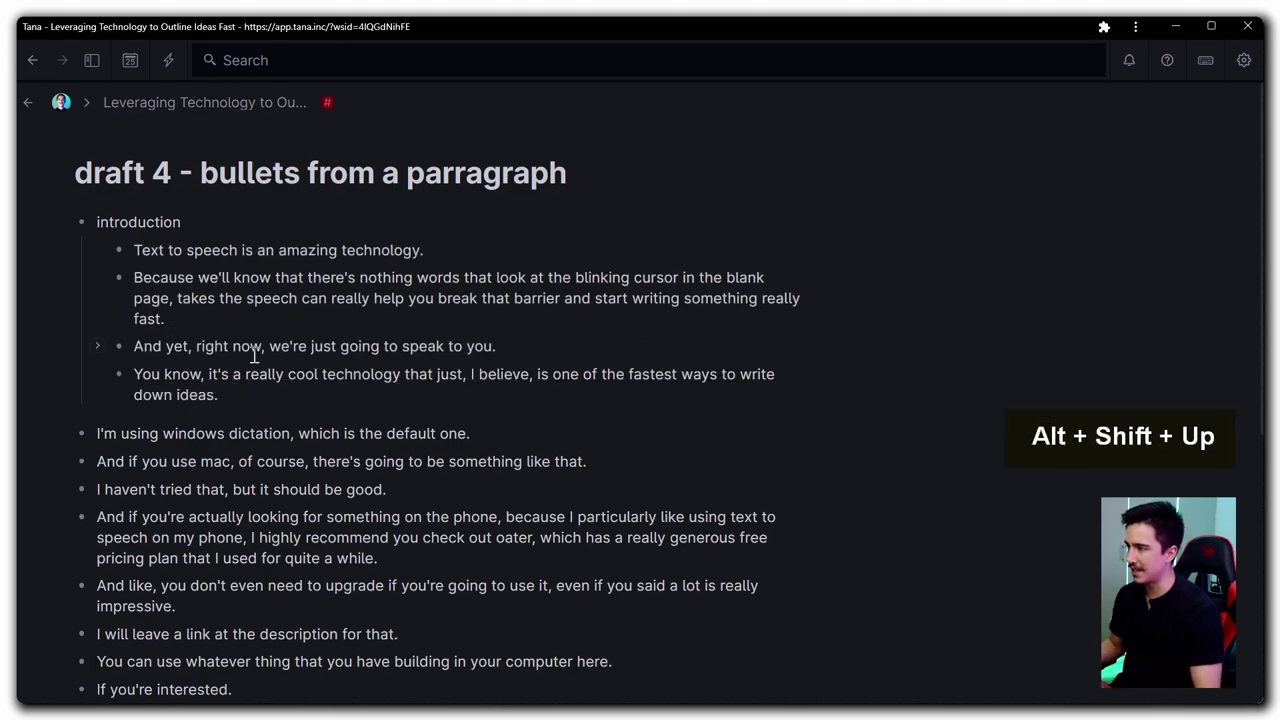
scroll(263, 406, down, 5)
scroll(277, 443, up, 5)
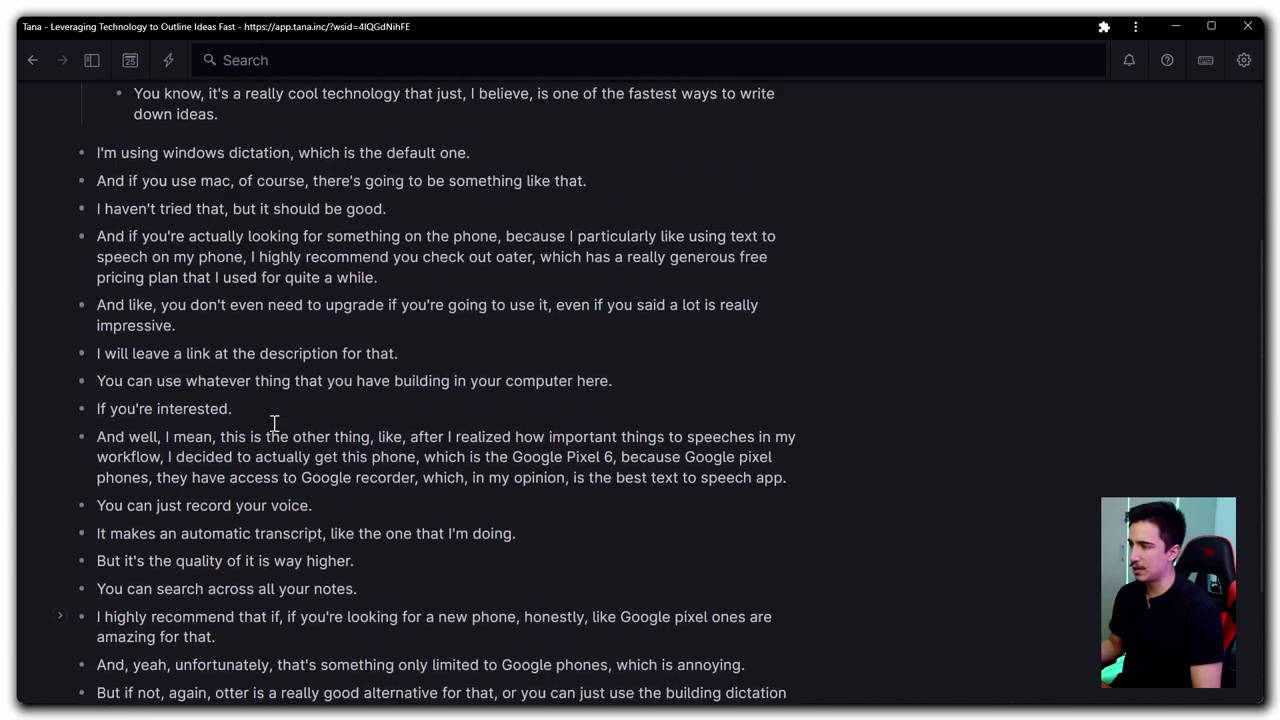
scroll(272, 422, up, 2)
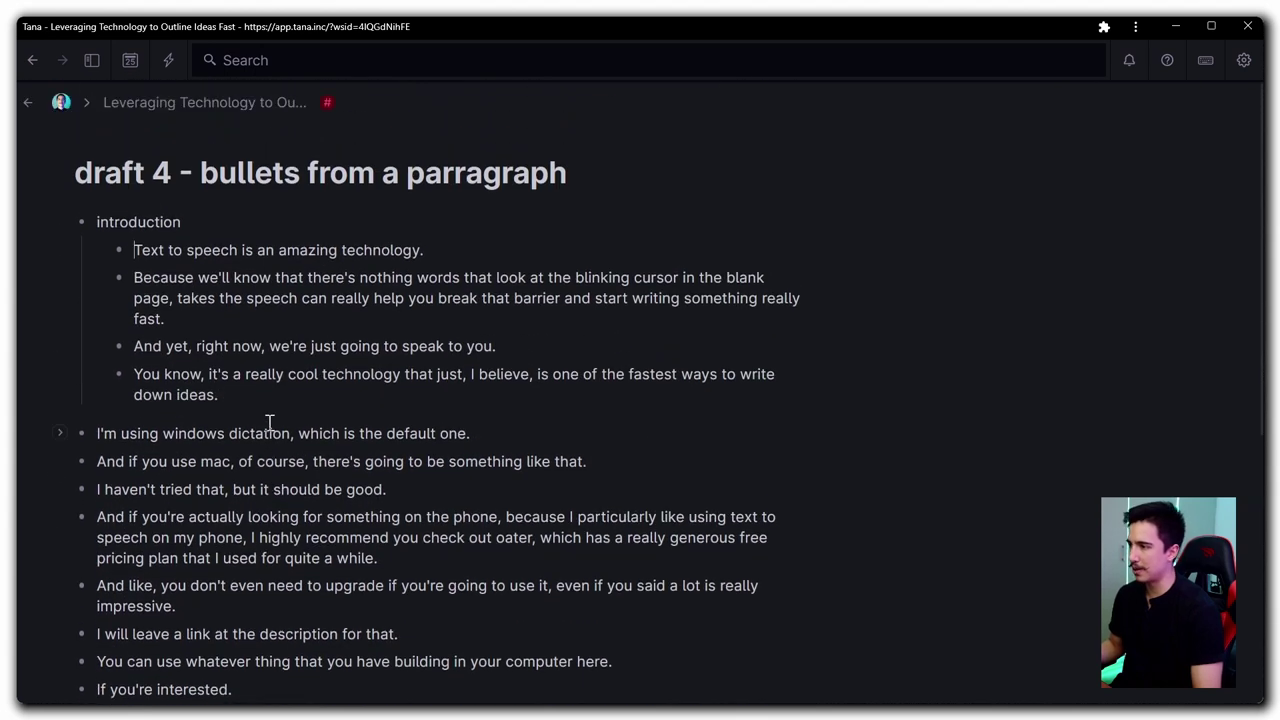
Step: Open the 'Leveraging Technology to Outline Ideas Fast' node, collapse draft 4 and view draft 3's outline
click(248, 110)
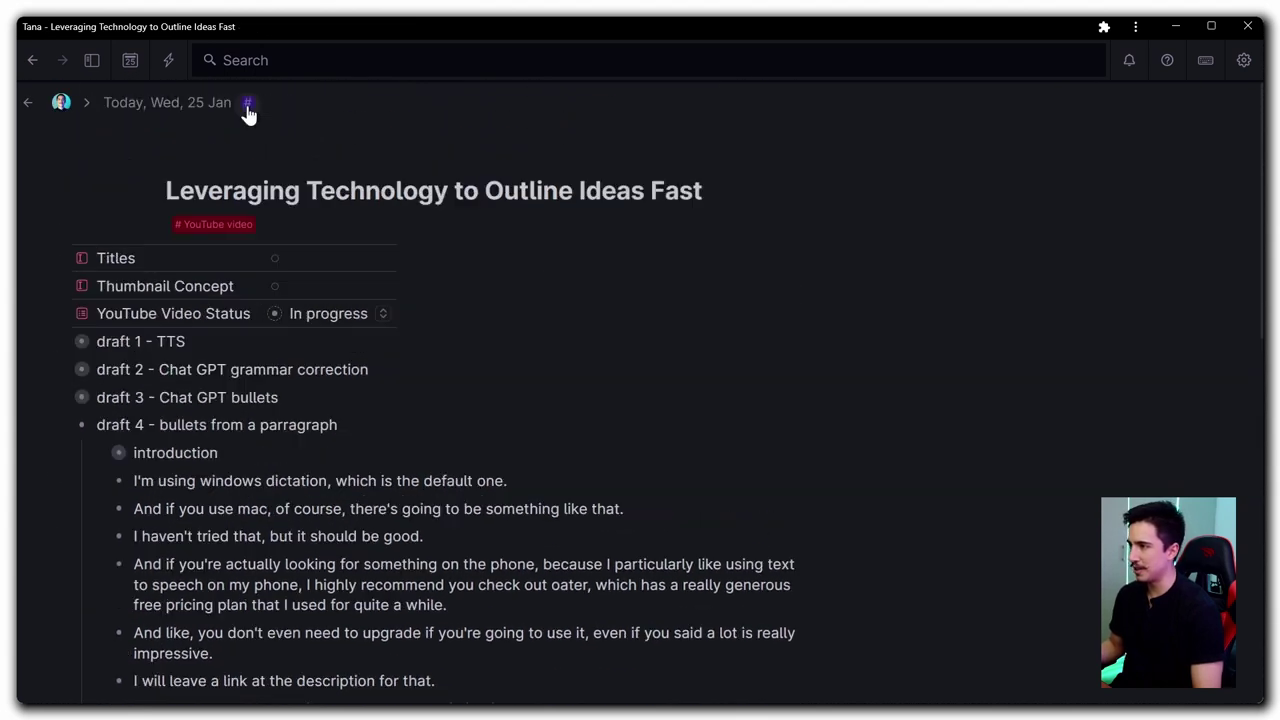
click(60, 428)
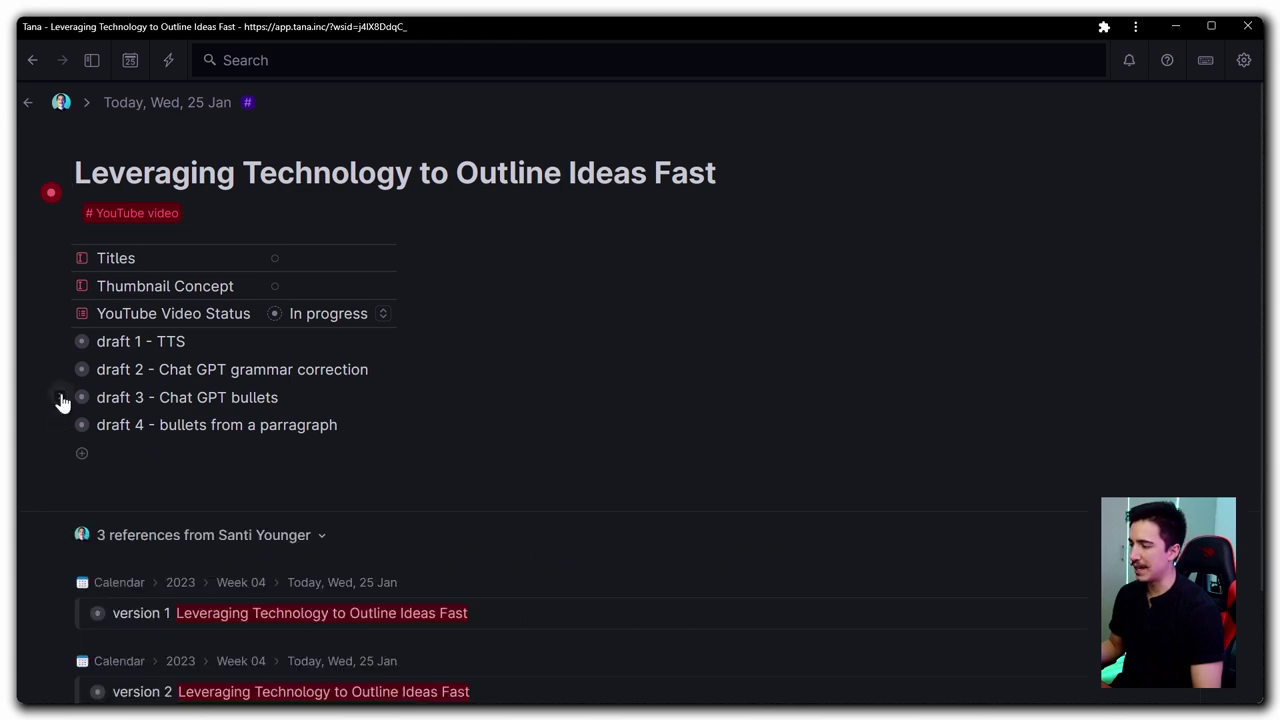
click(62, 401)
scroll(200, 430, down, 5)
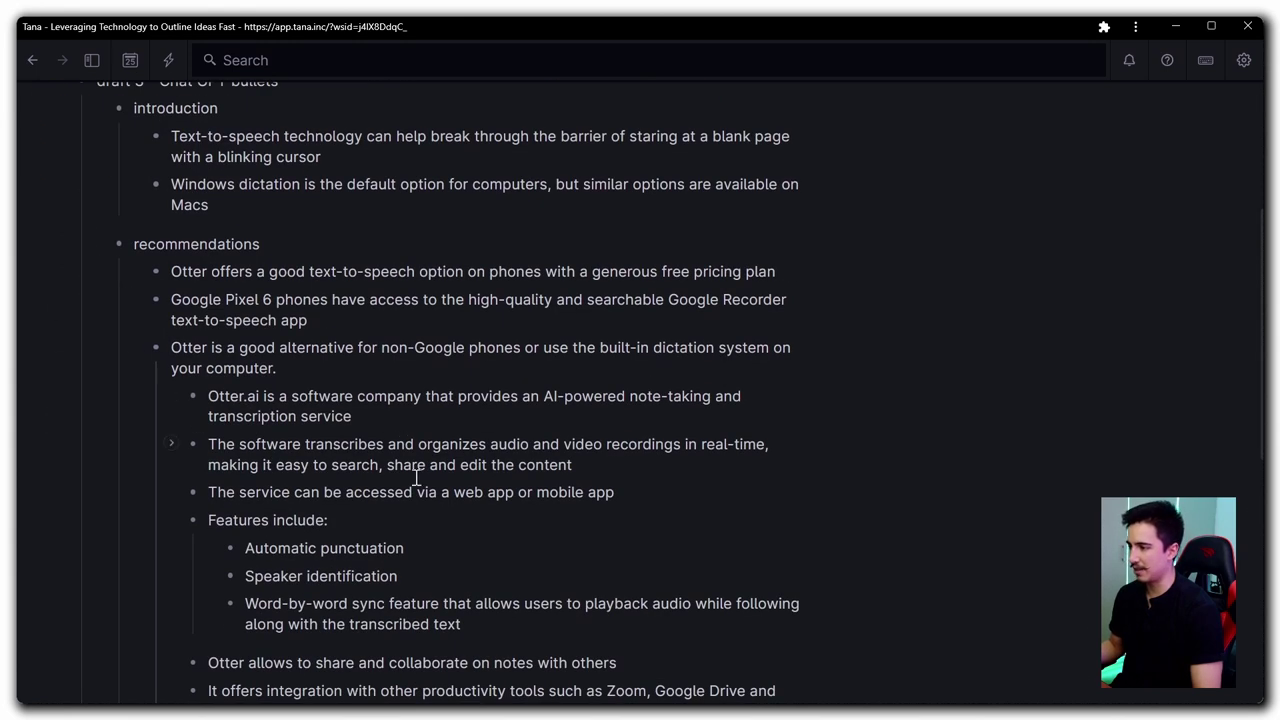
scroll(416, 478, down, 4)
scroll(193, 450, up, 5)
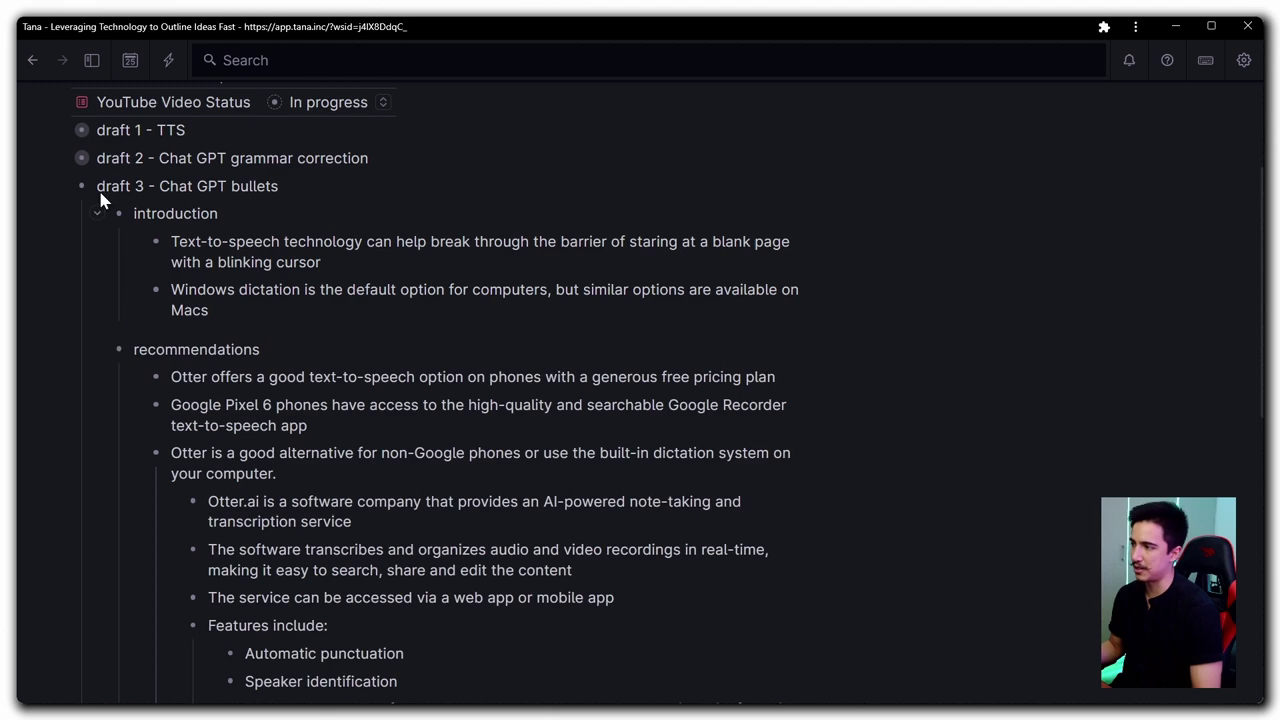
Step: Collapse drafts 3 and 4 and bring up the browser extensions list
click(59, 187)
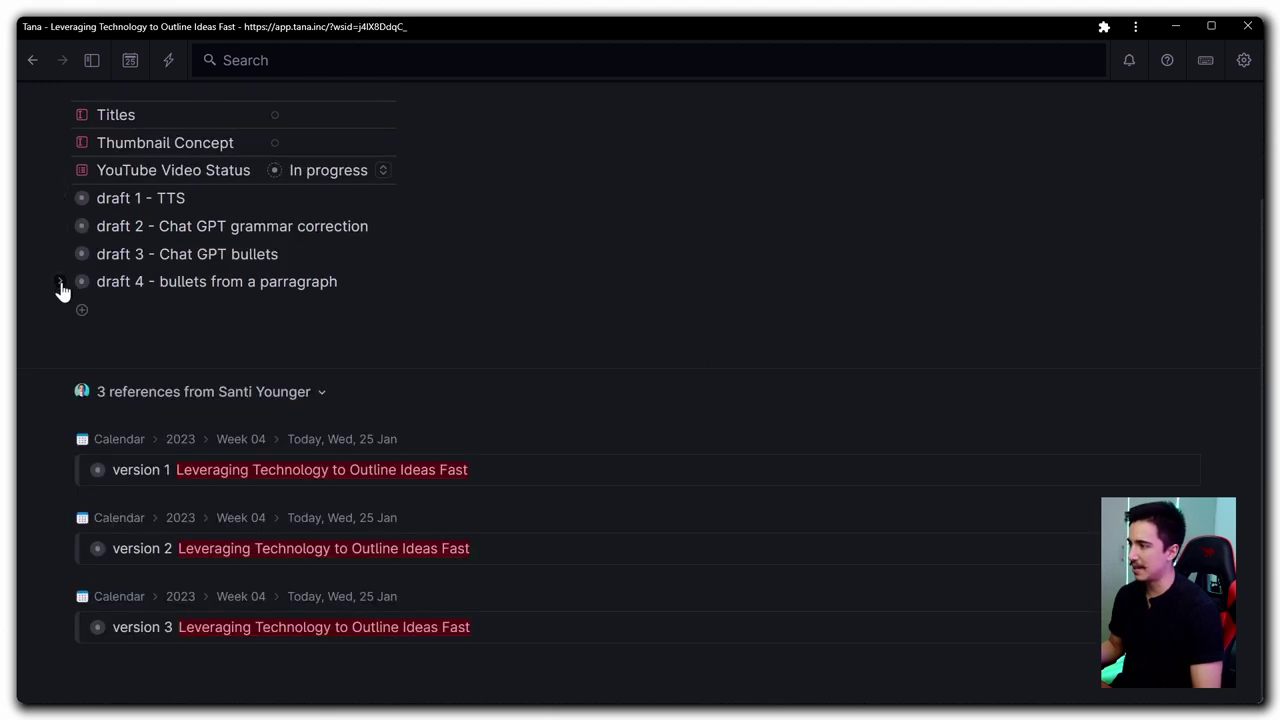
click(60, 284)
click(60, 215)
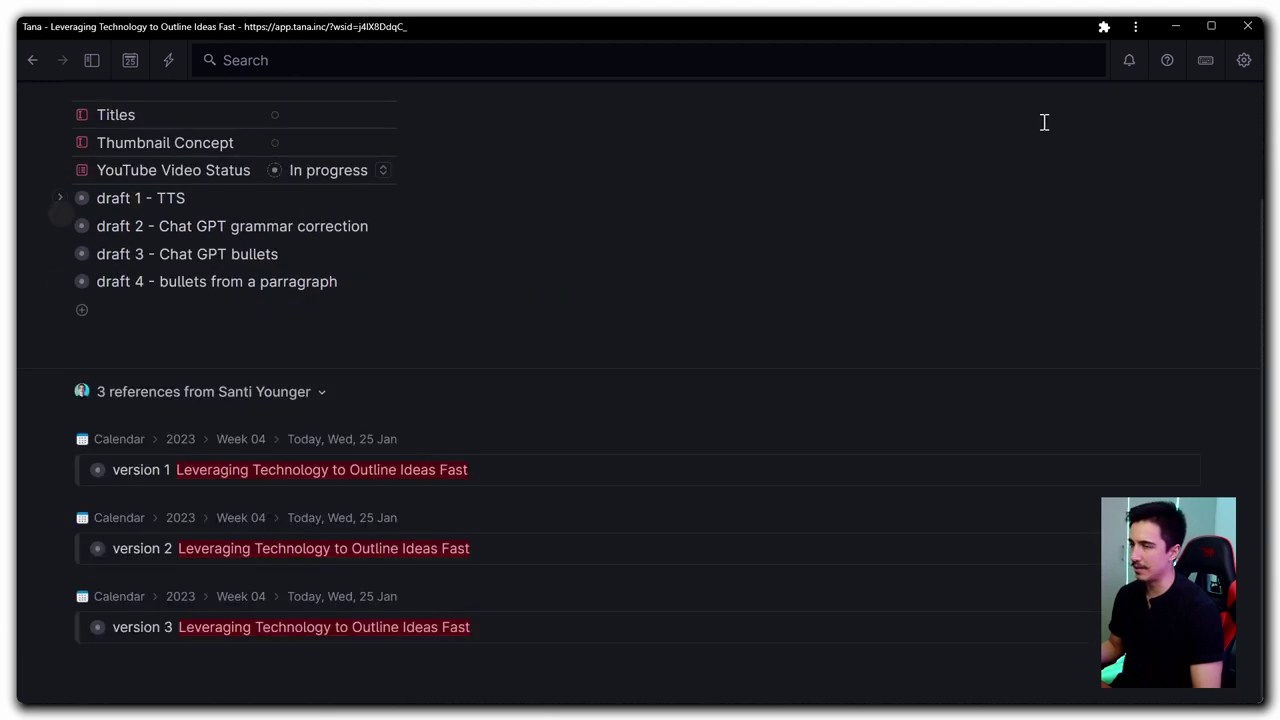
click(1105, 28)
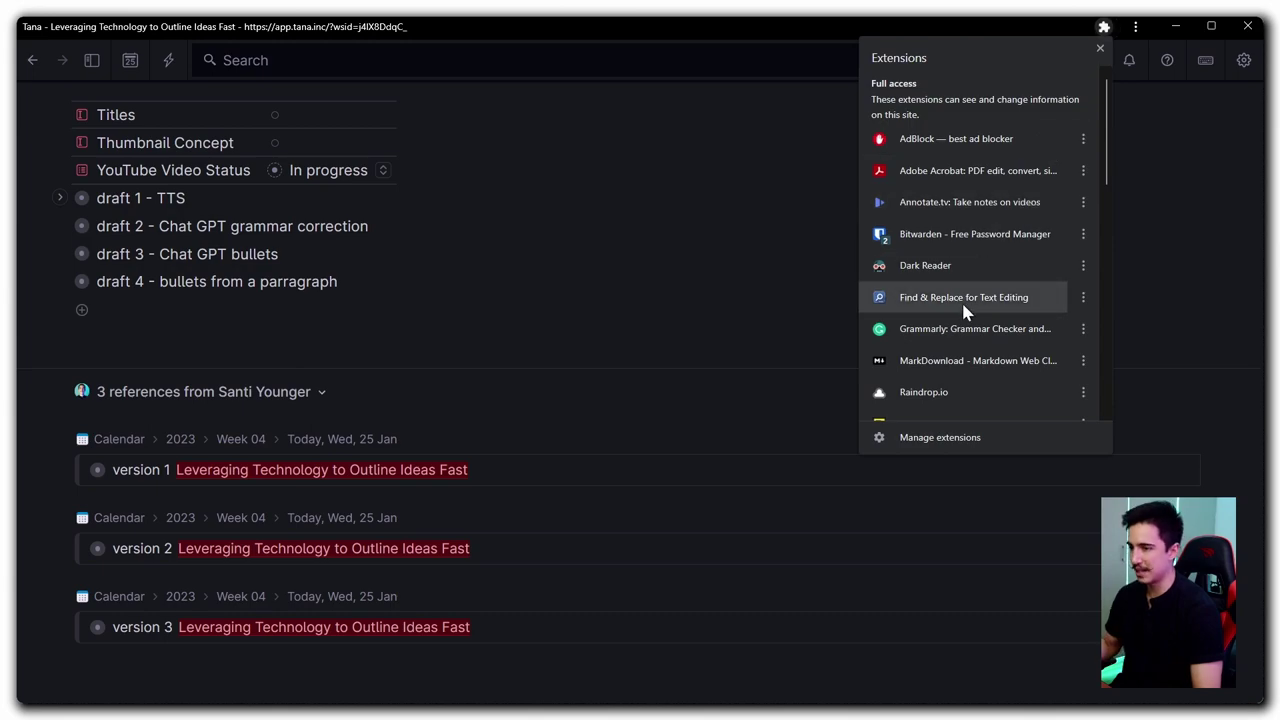